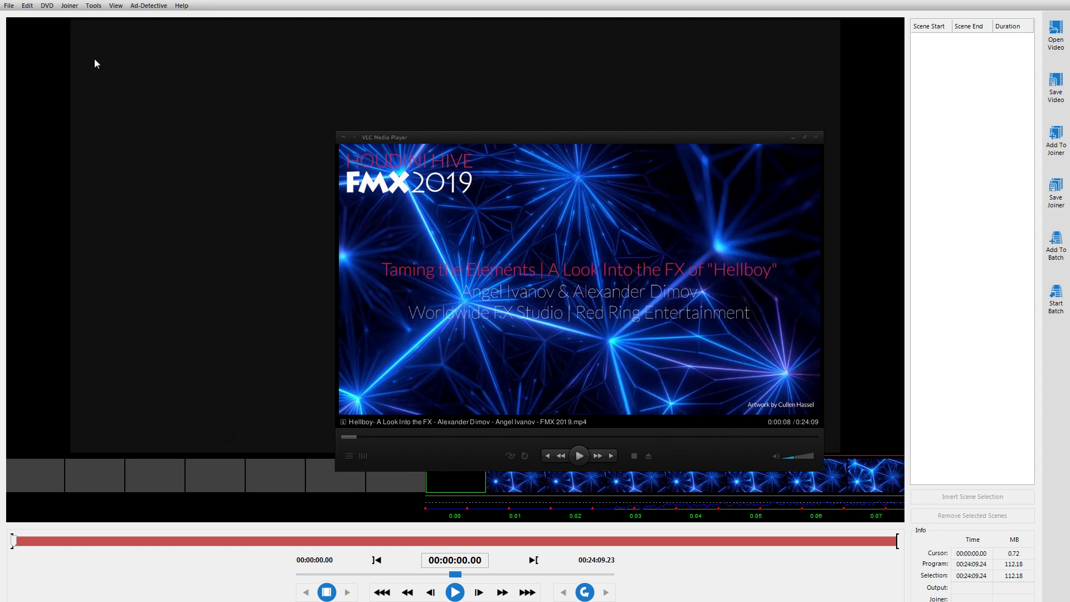
Preview the beginning and the end of the Hellboy talk video in VLC and minimize the player
left_click(356, 437)
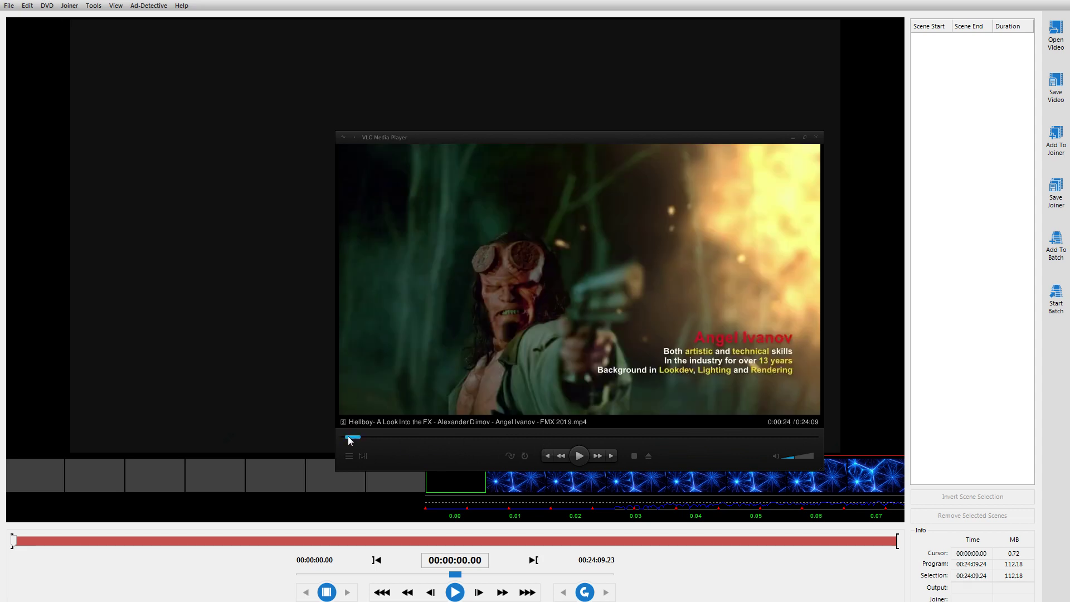
left_click(346, 437)
left_click_drag(363, 440, 389, 437)
left_click(810, 438)
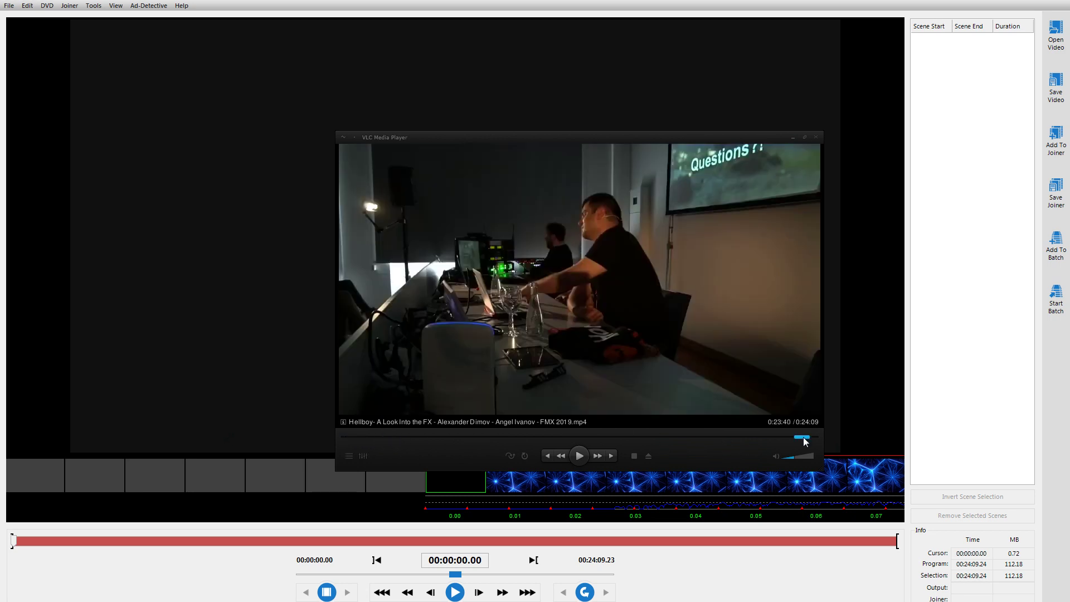
left_click(813, 438)
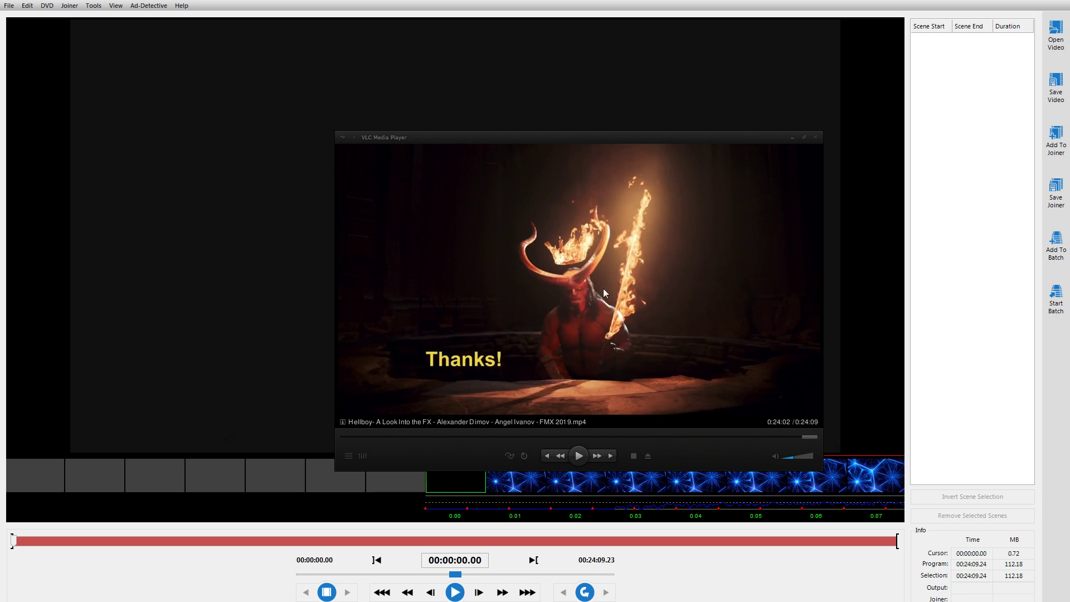
left_click(791, 138)
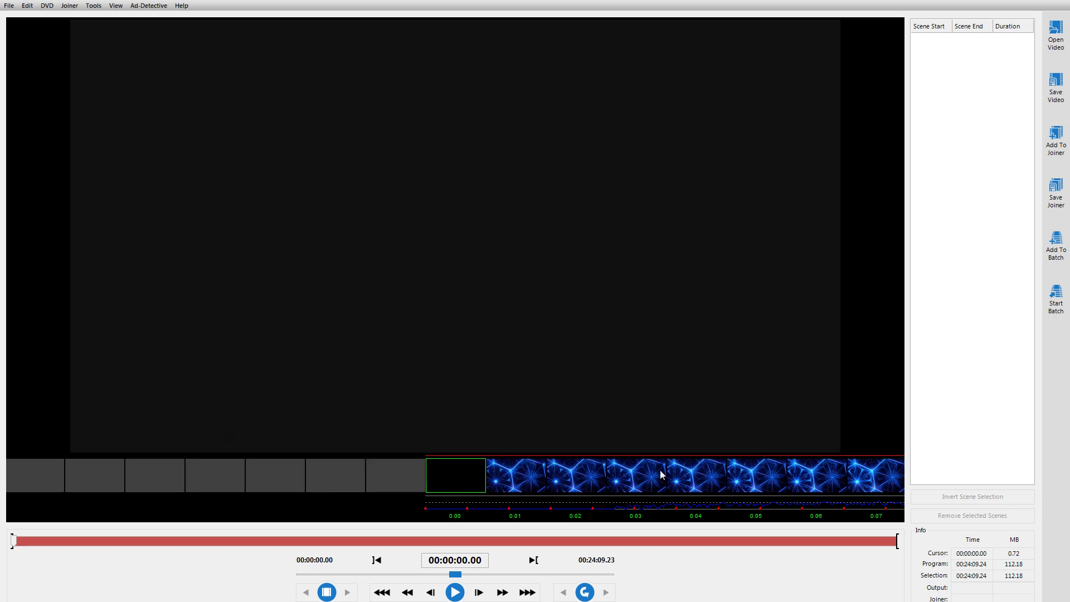
Look through the frames of the opening title sequence up to its fade to black at 00:00:12.01
left_click(764, 480)
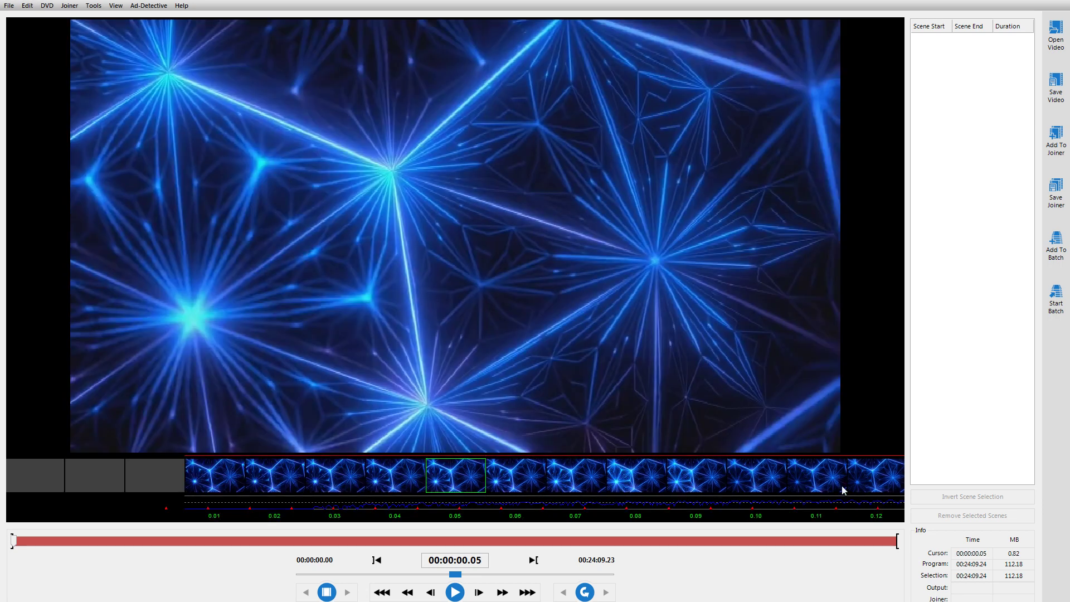
left_click_drag(15, 541, 20, 546)
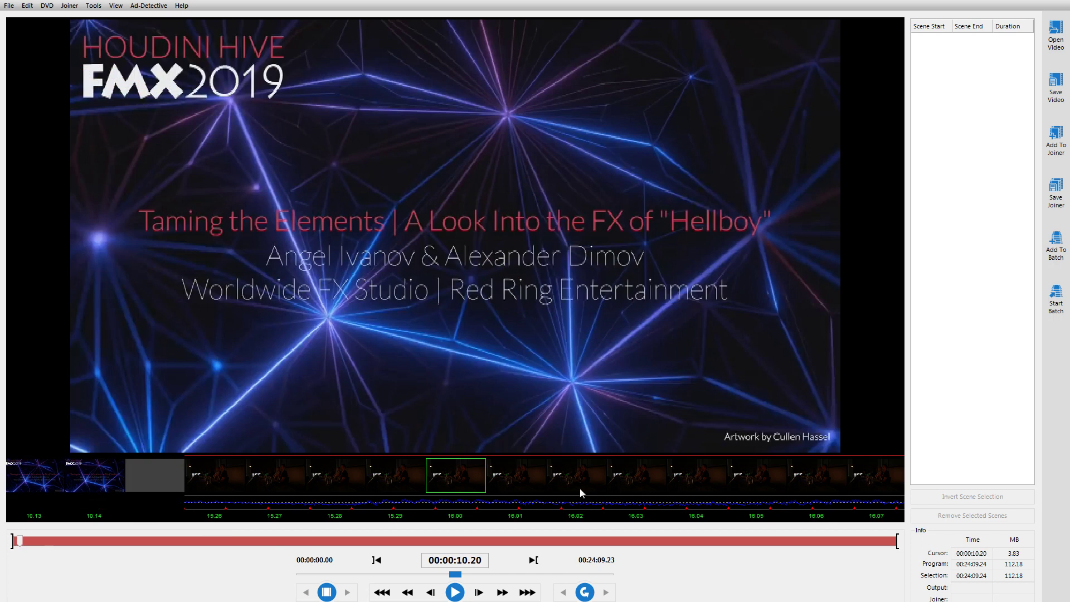
left_click(851, 478)
left_click(861, 481)
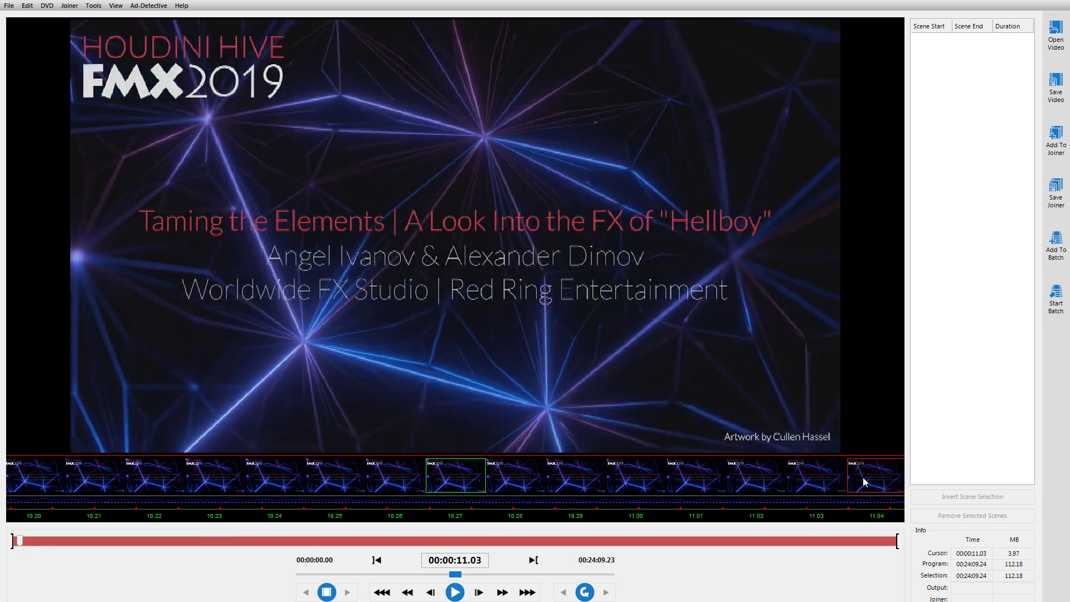
left_click(864, 482)
left_click(867, 484)
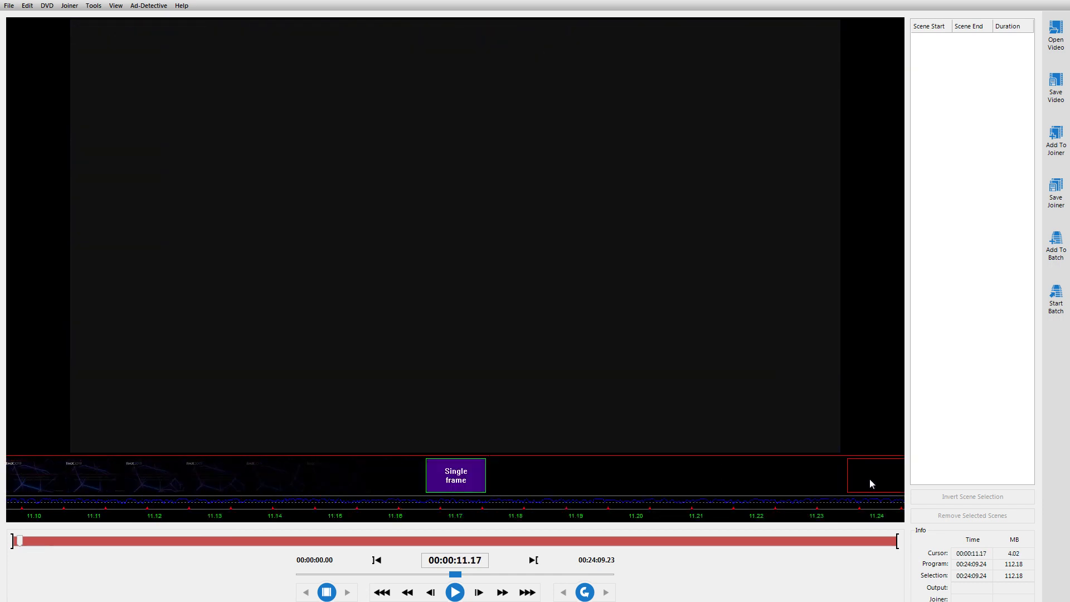
left_click(867, 484)
left_click(867, 483)
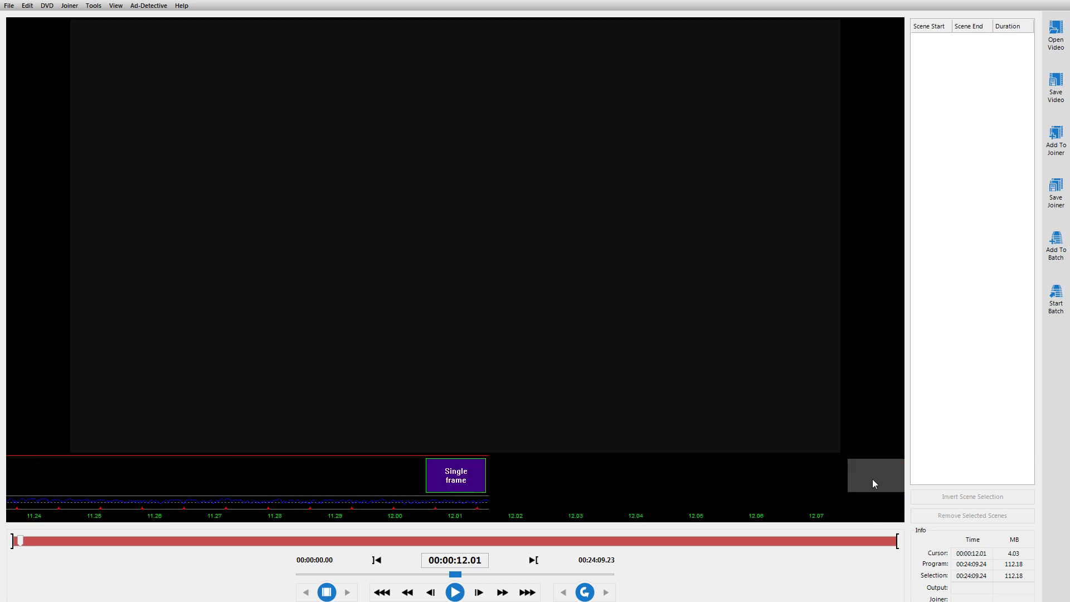
Find the frame at 00:00:18.01 after the opening titles and mark it as the selection start
left_click(479, 594)
left_click(480, 593)
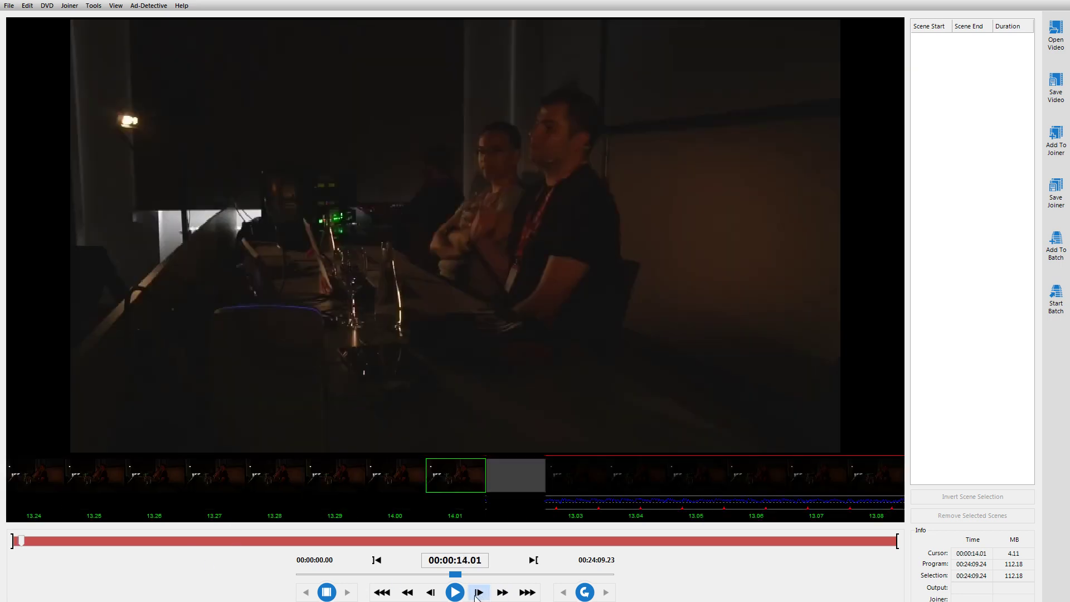
left_click(479, 593)
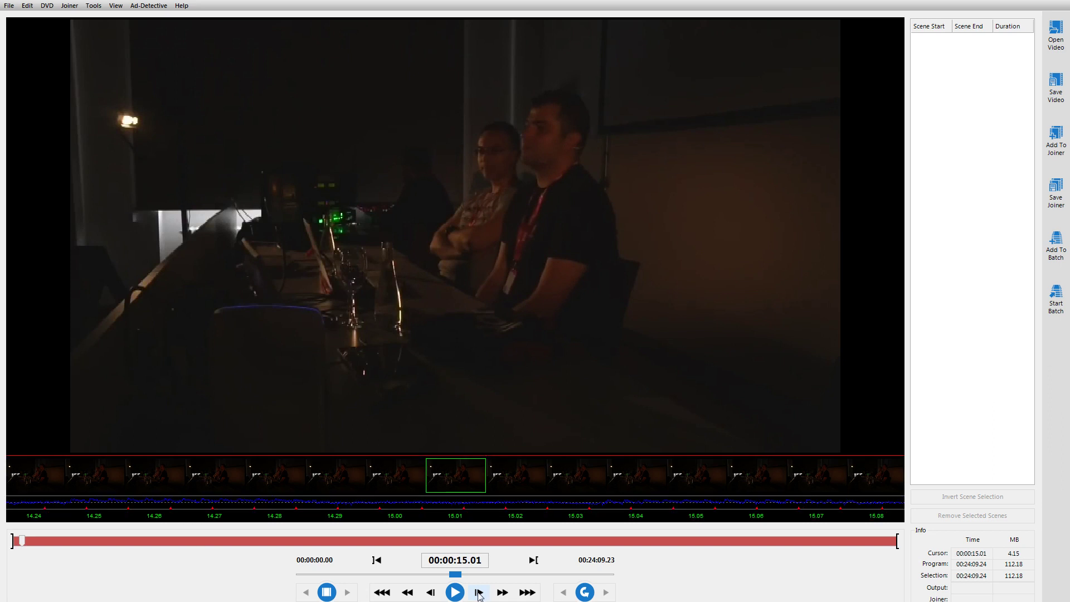
left_click(480, 593)
left_click(479, 594)
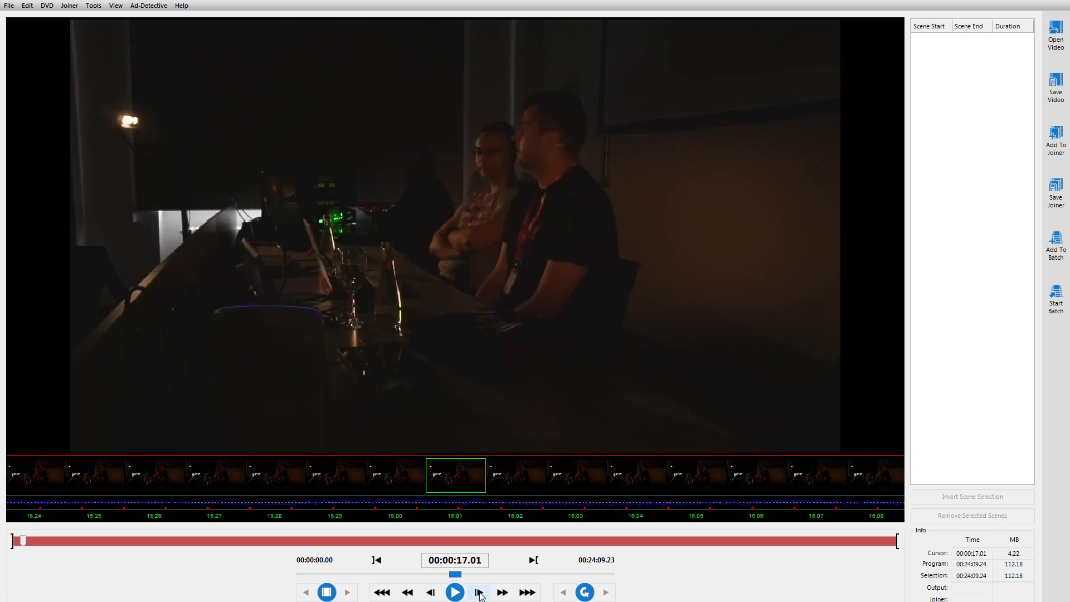
left_click(479, 594)
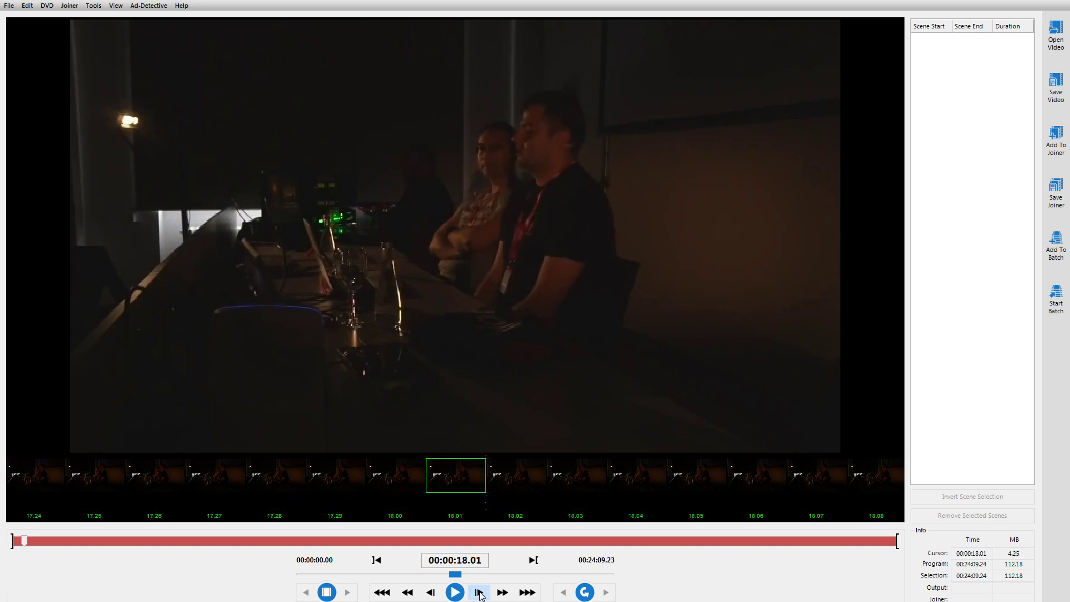
left_click(479, 593)
left_click(479, 593)
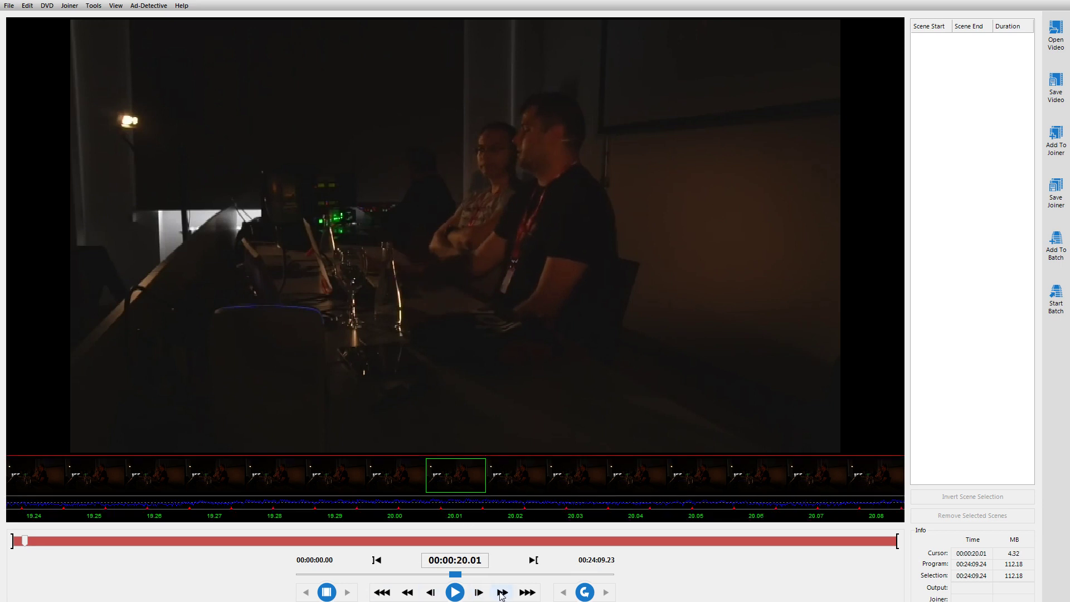
left_click(501, 593)
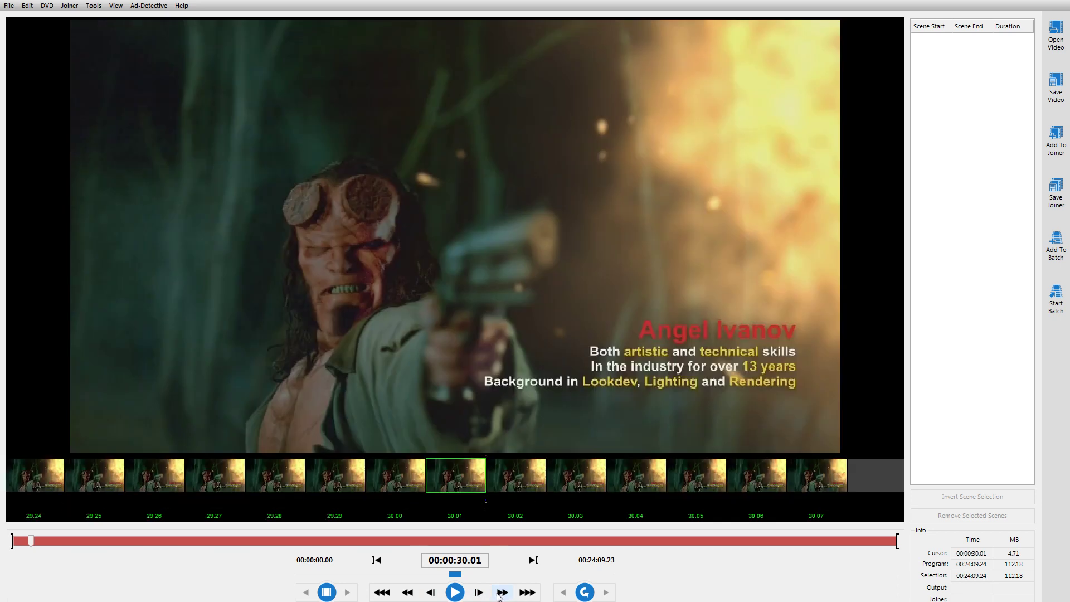
left_click(410, 594)
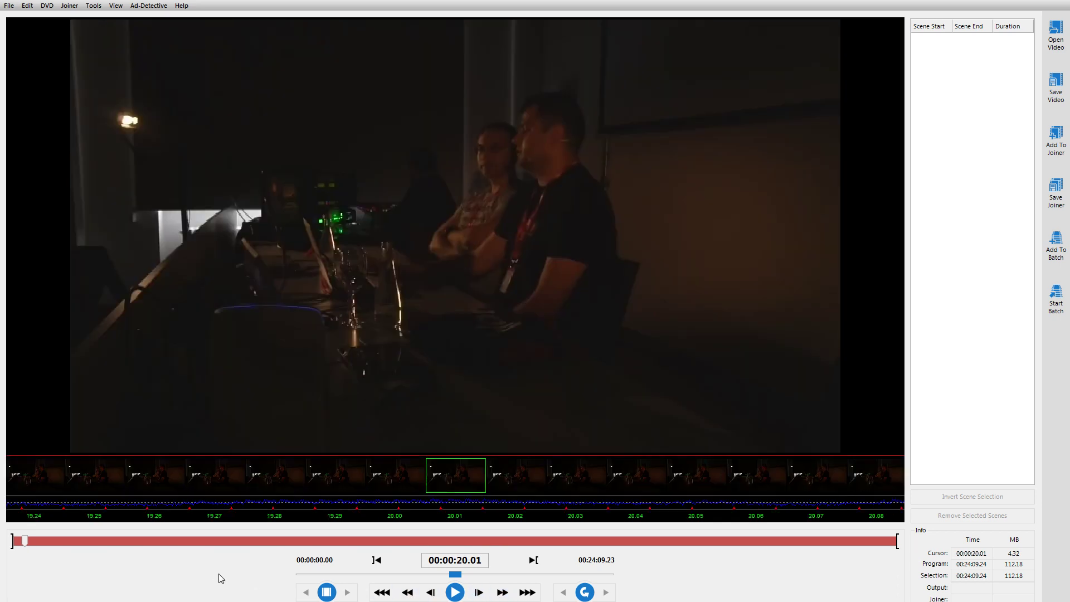
left_click(433, 595)
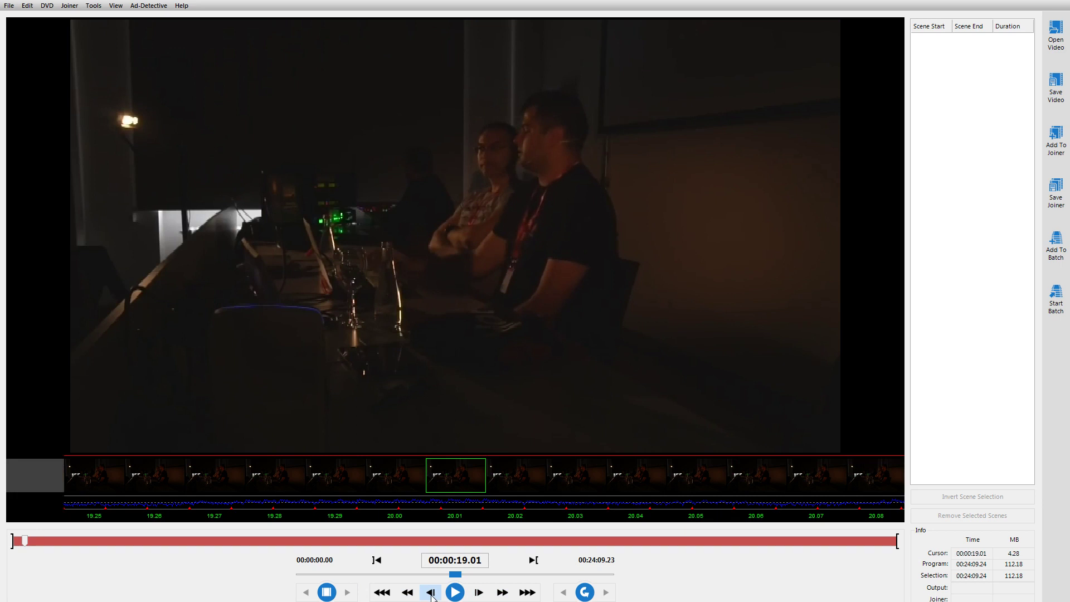
left_click(411, 594)
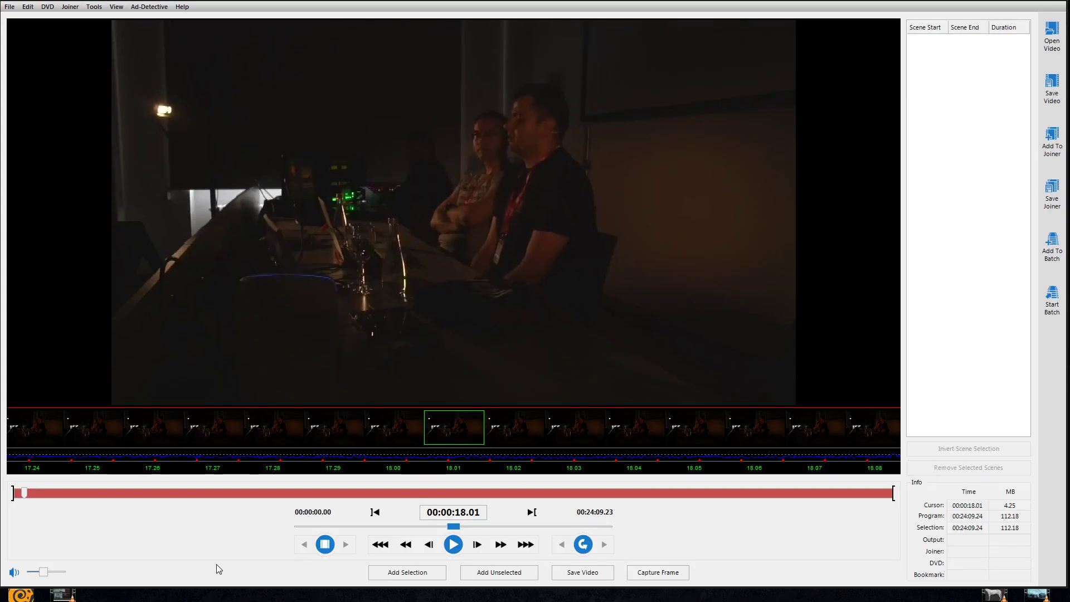
left_click(376, 512)
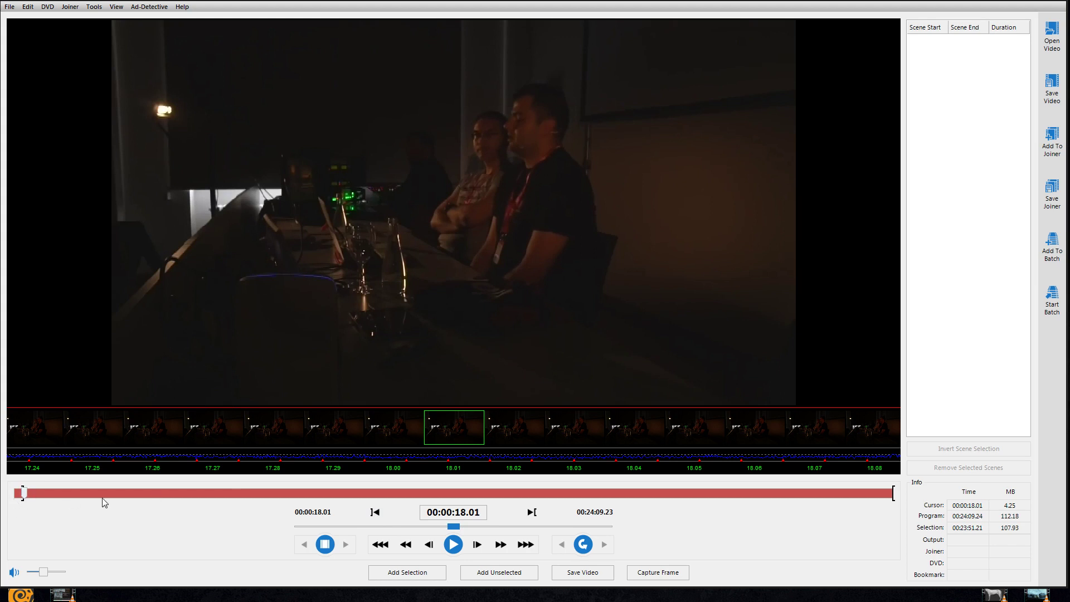
Mark the selection end at 00:23:53.12 on the closing hiring slide and add the selection to the scene list
left_click(883, 494)
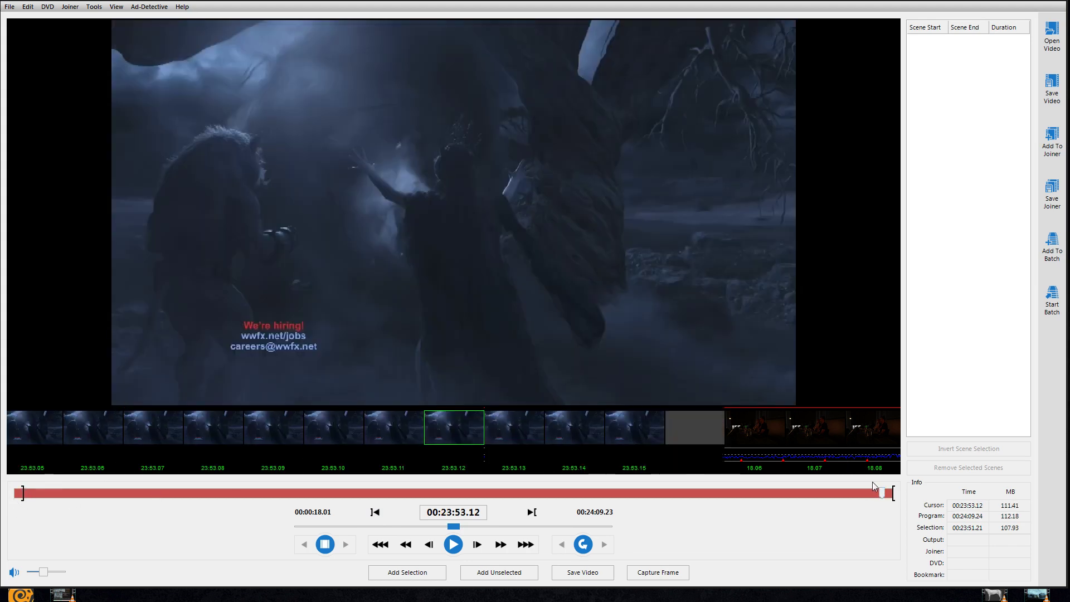
left_click(872, 496)
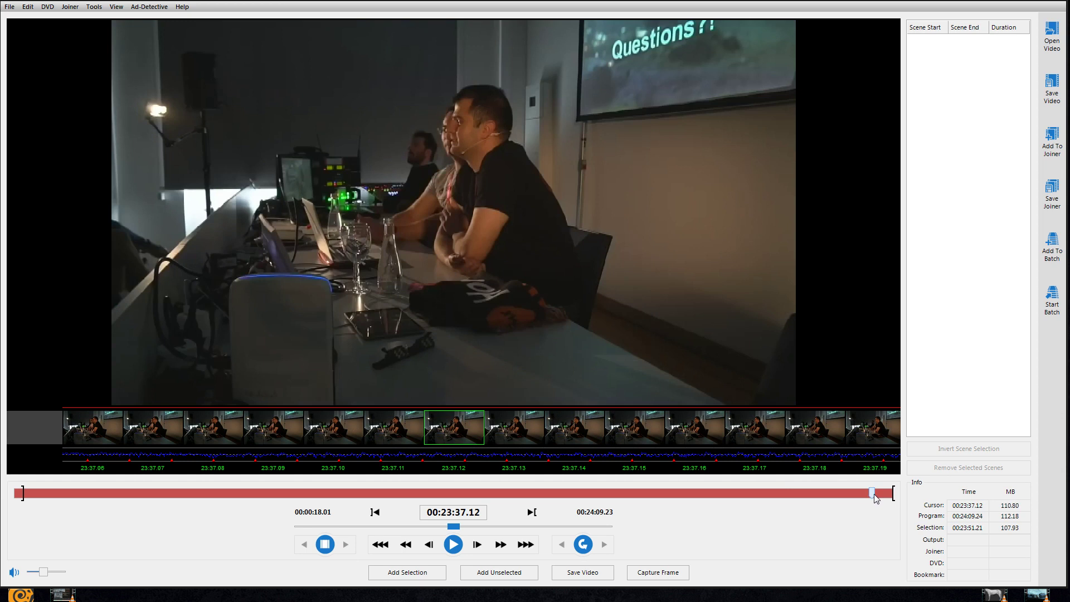
left_click(879, 495)
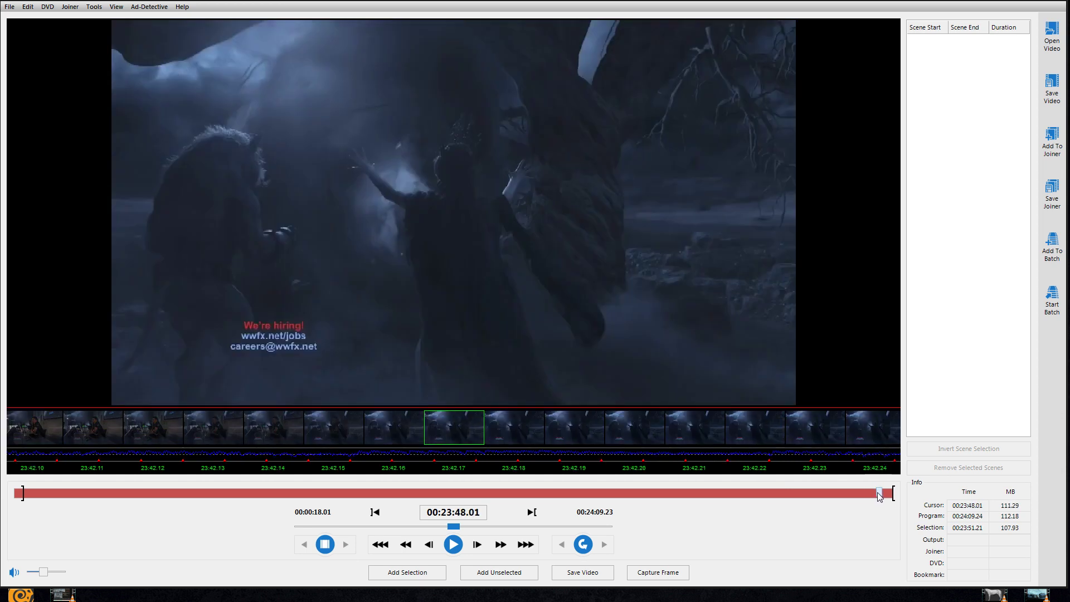
left_click(882, 495)
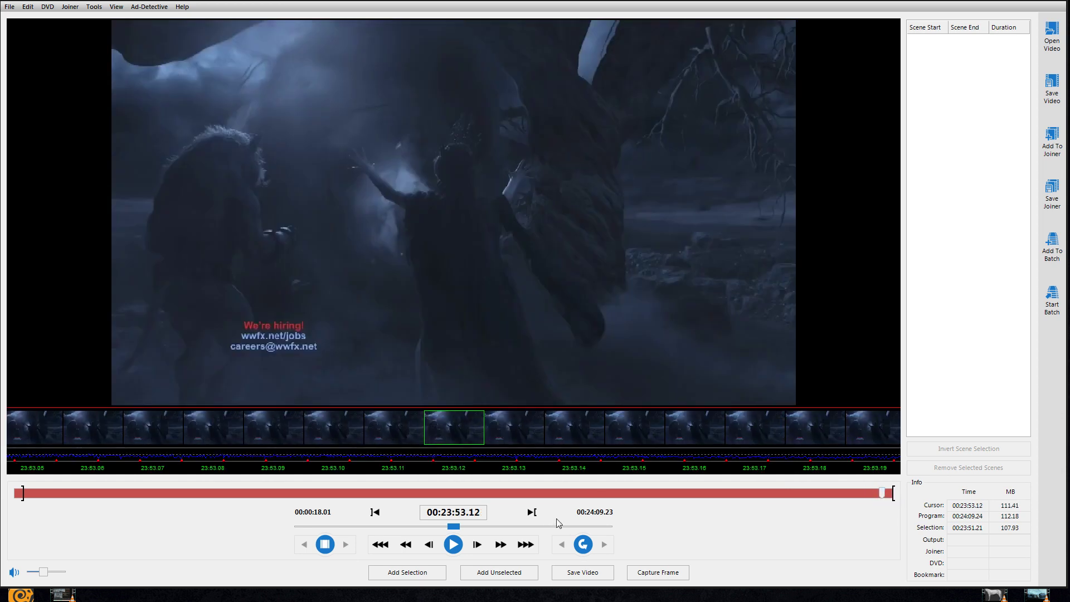
left_click(532, 511)
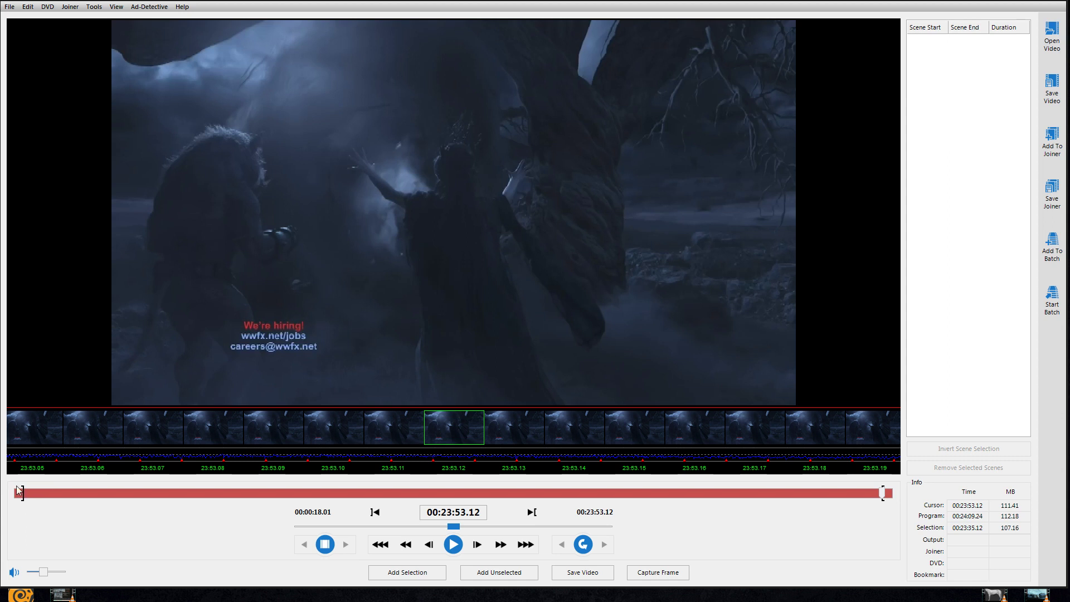
left_click(415, 571)
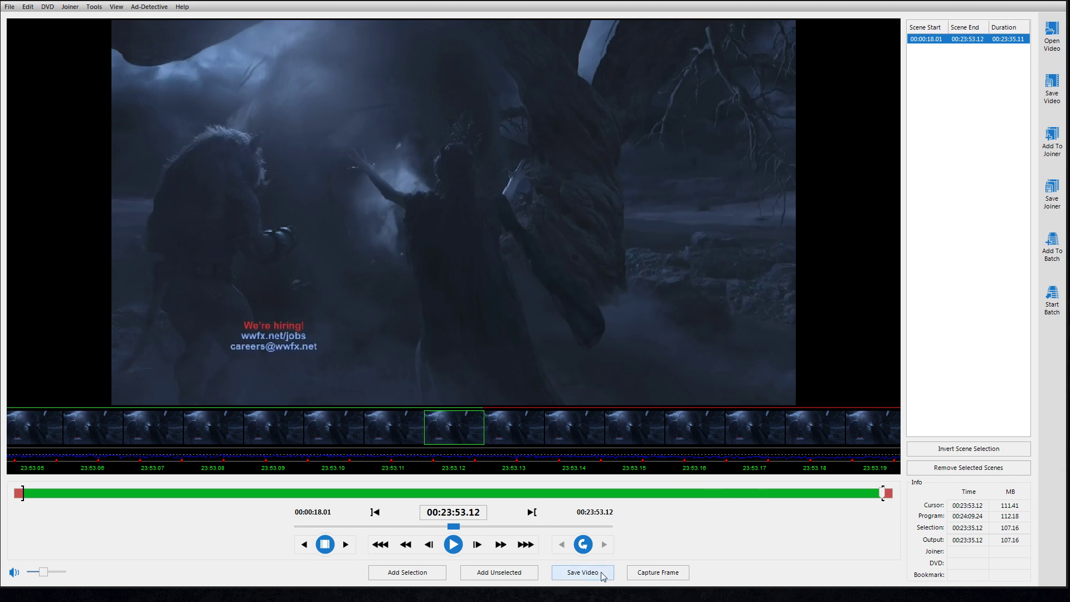
Save the trimmed video to drive D as an H.264 MP4 named "Hellboy- A Look Into the FX"
left_click(578, 574)
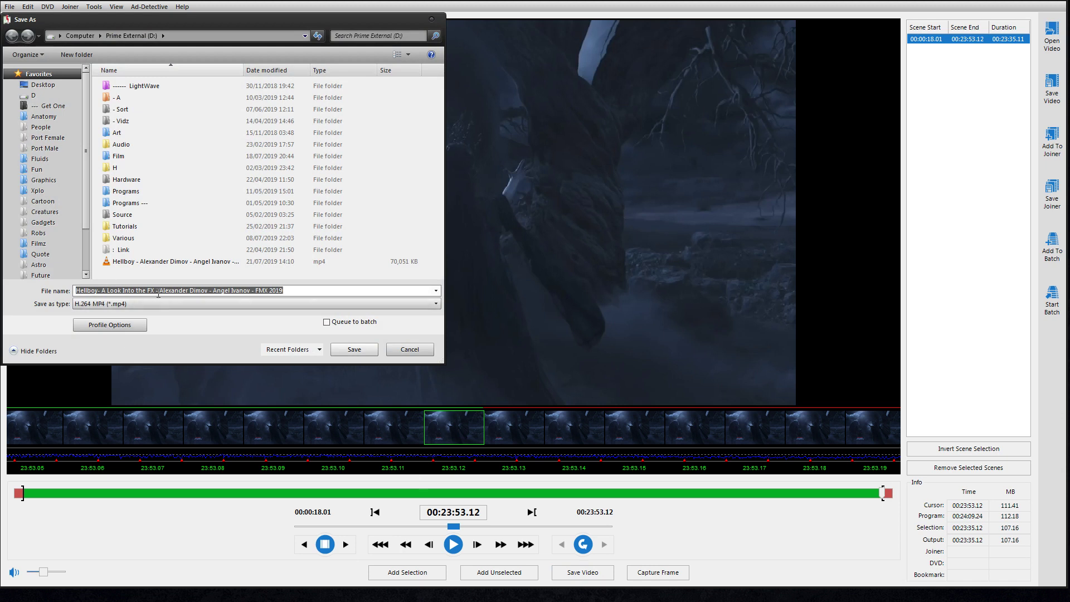
left_click_drag(159, 290, 284, 290)
key("BackSpace")
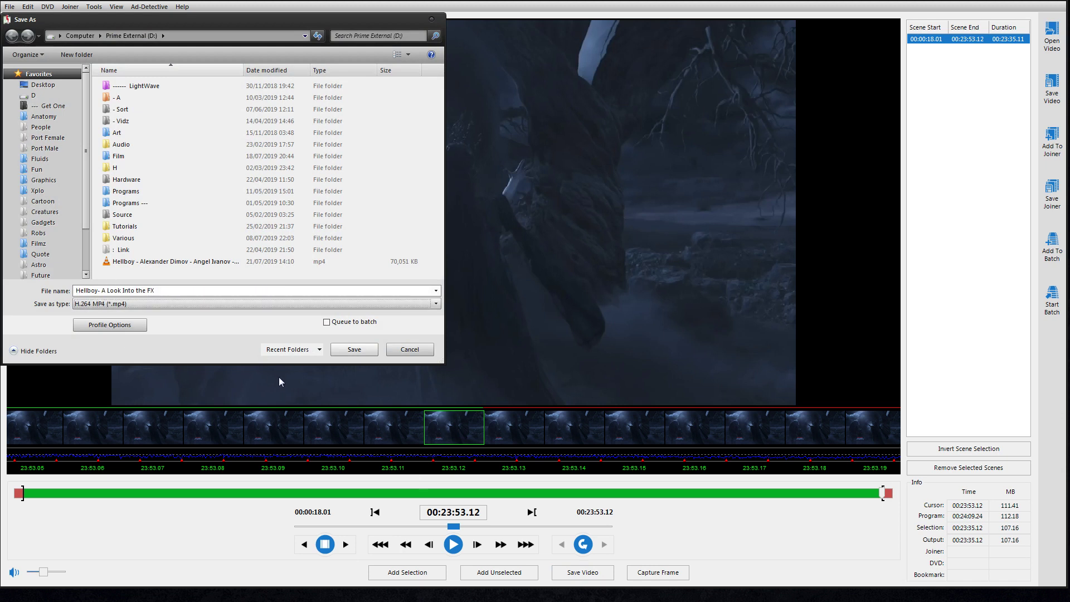
left_click(354, 350)
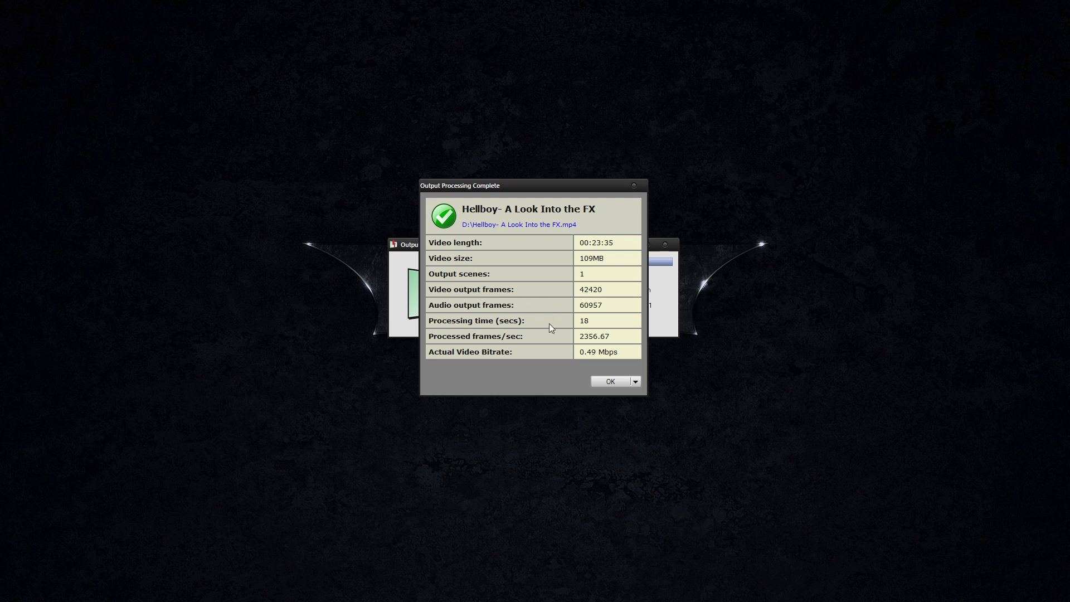
left_click(609, 383)
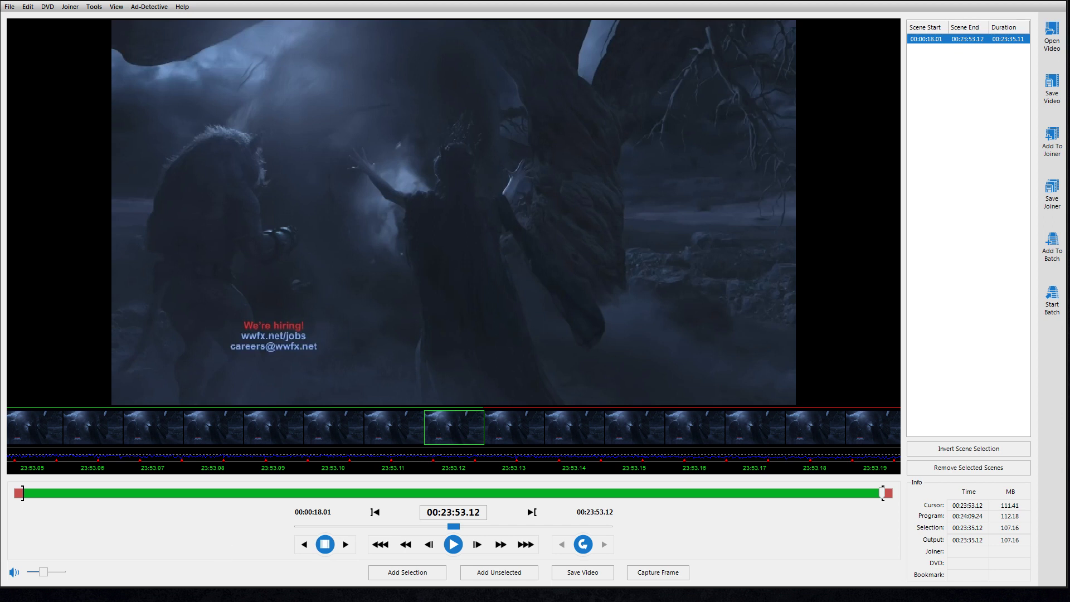
Switch to the browser and examine TVSuite Version 5 and the MP4 and MKV file types in the VideoReDo feature comparison
key("alt+Tab")
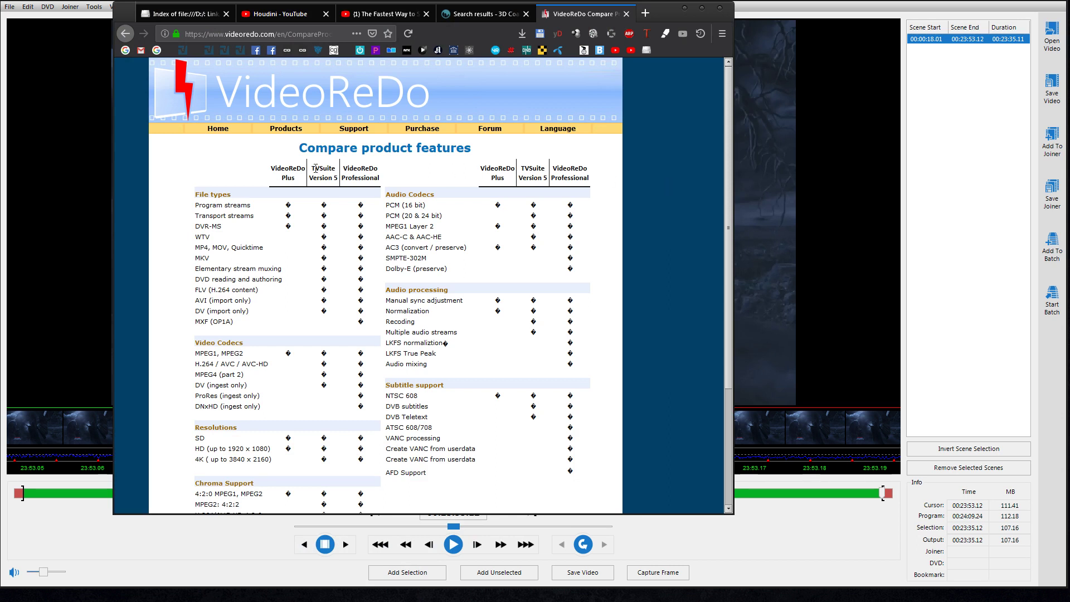
left_click_drag(313, 167, 336, 172)
left_click(334, 188)
left_click_drag(723, 196, 701, 233)
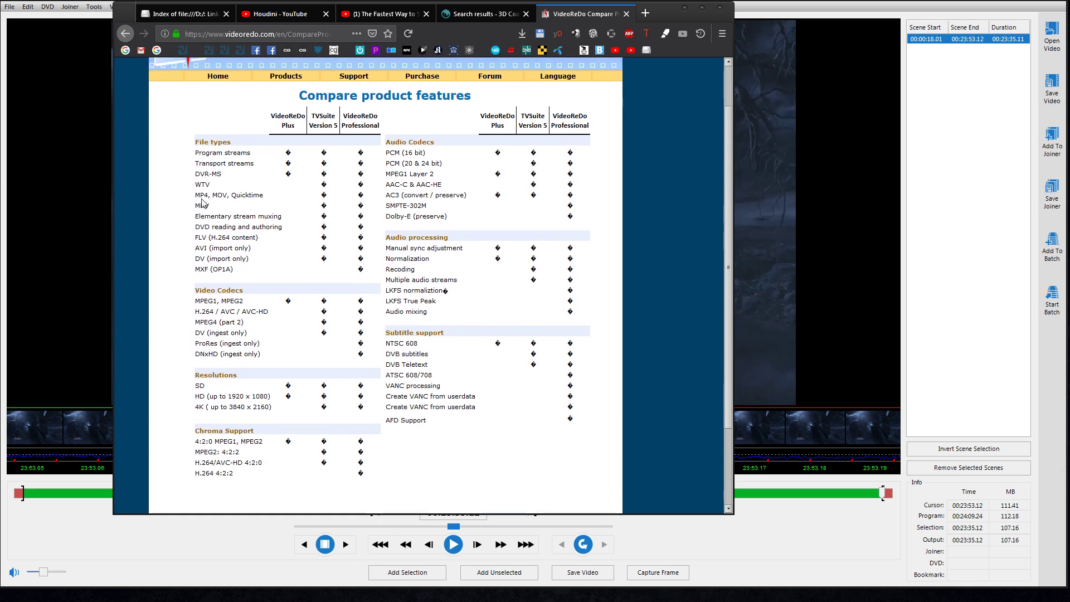
left_click_drag(209, 206, 202, 195)
double_click(202, 195)
Examine the H.264 4:2:2 chroma and AC3 audio rows of the feature comparison and return to the video editor
left_click(224, 476)
mouse_move(233, 473)
left_mouse_down()
mouse_move(201, 473)
mouse_move(218, 471)
left_mouse_up()
left_click(237, 490)
left_click_drag(399, 195, 385, 196)
left_click(455, 197)
left_click(767, 2)
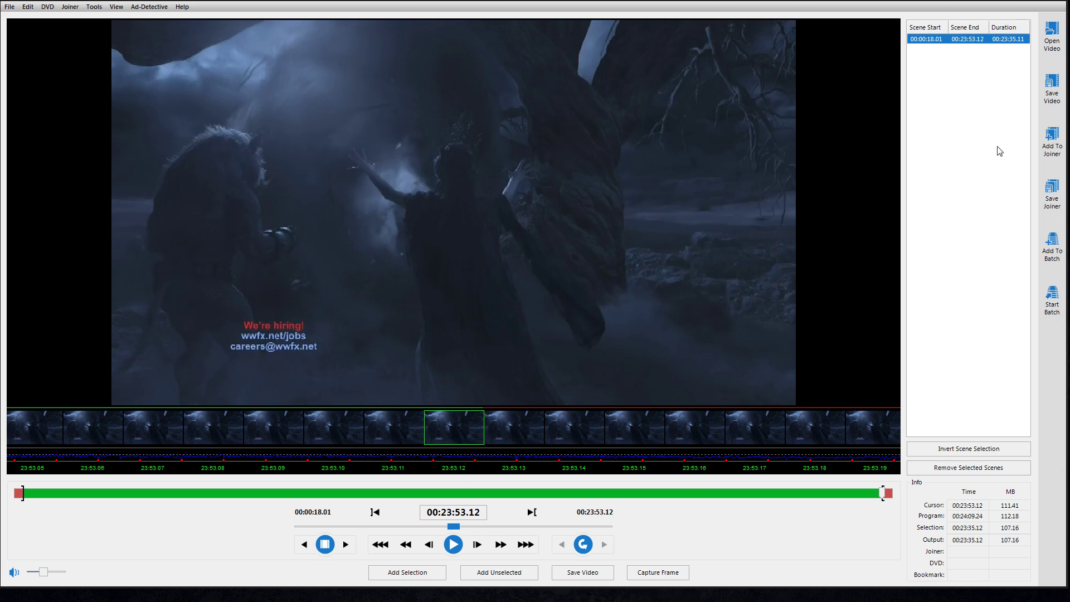
Remove the existing scene from the scene list and add a new scene from 00:01:03.16 to 00:02:15.08
left_click(976, 474)
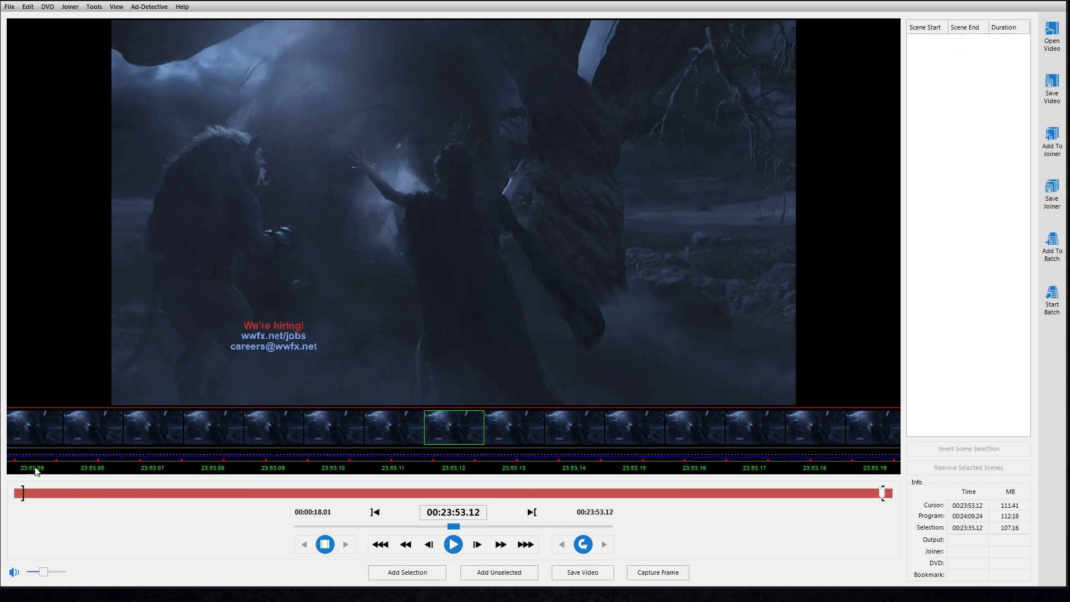
key("Home")
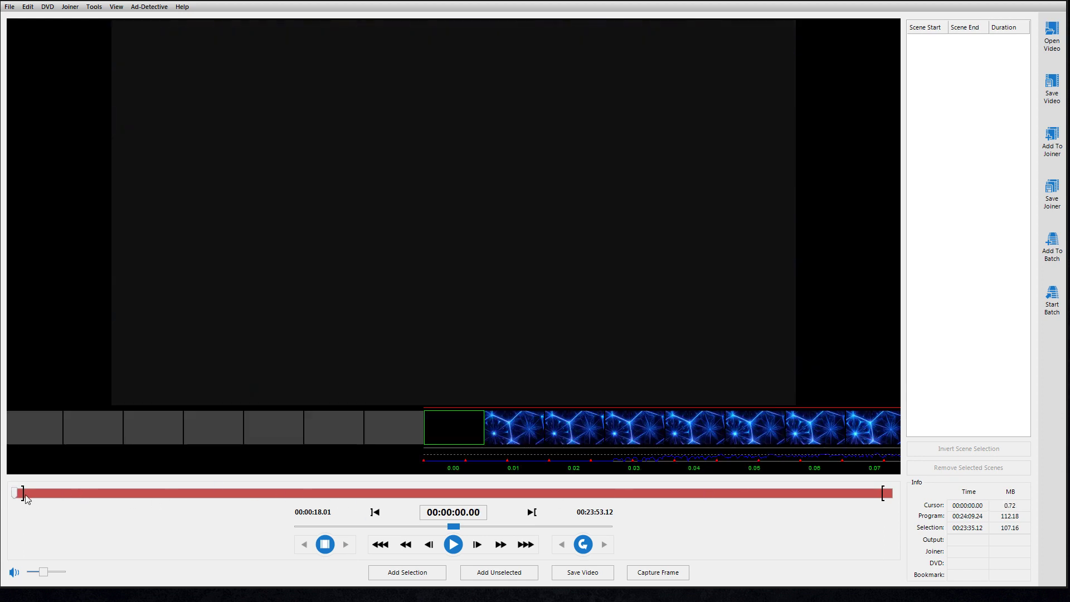
left_click_drag(24, 492, 51, 492)
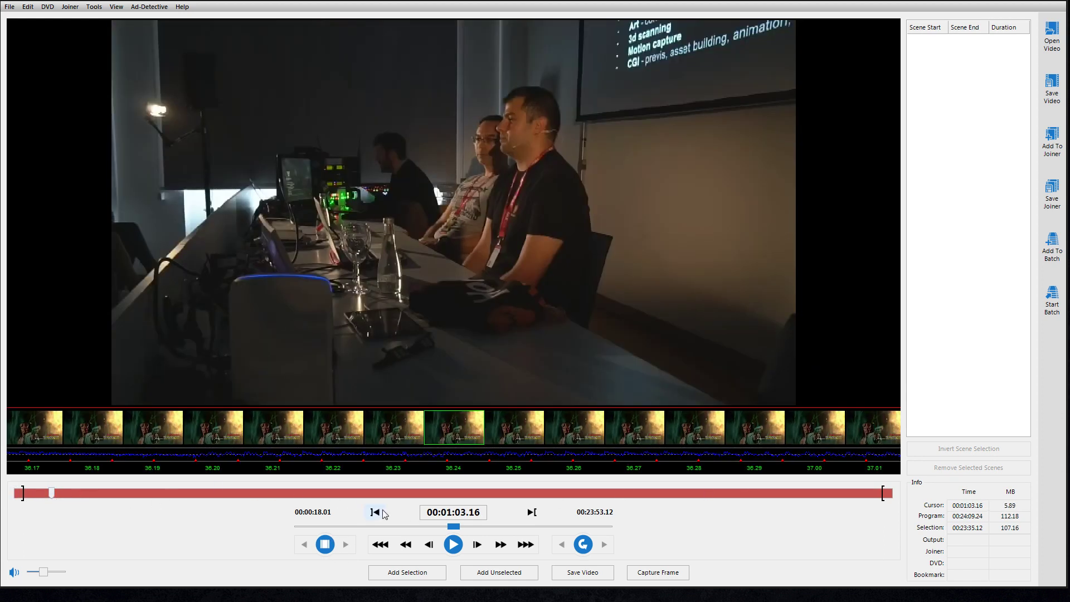
left_click(375, 511)
left_click(93, 494)
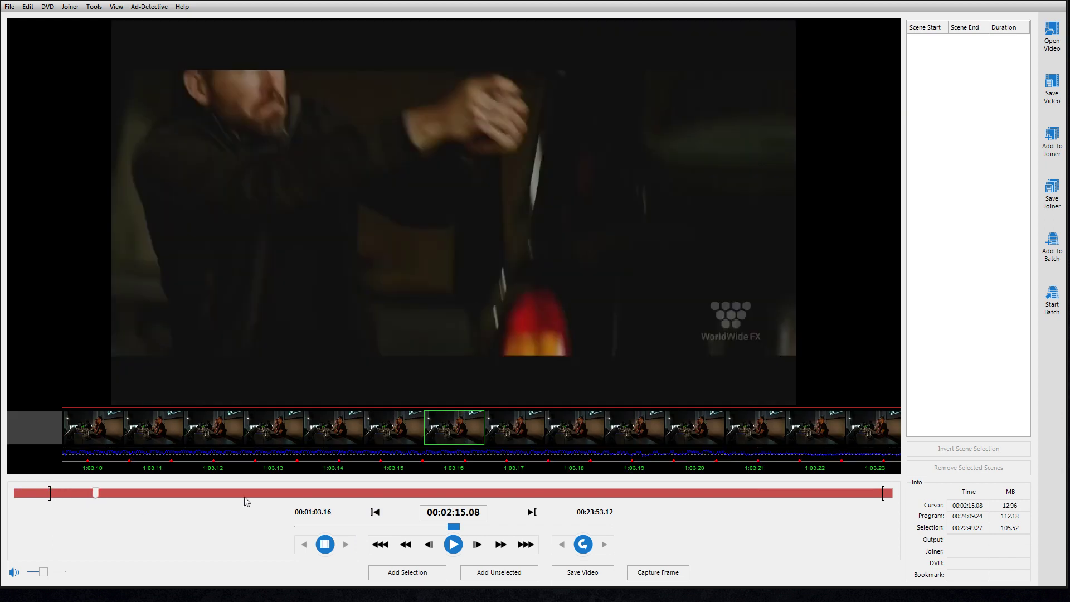
left_click(532, 512)
left_click(403, 574)
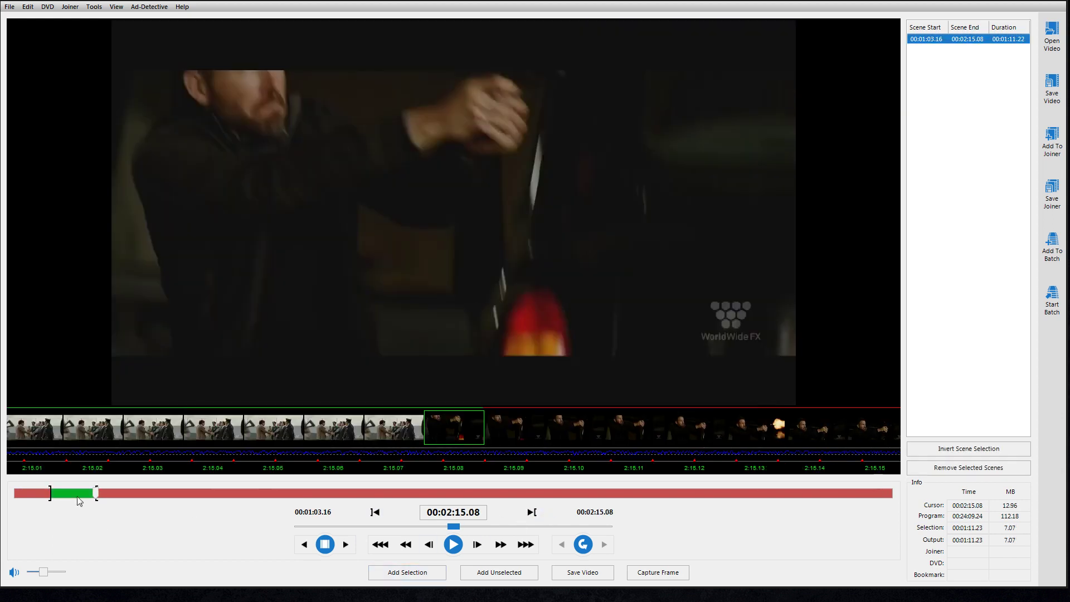
Add a second scene to the scene list, starting at 00:03:51.20 and ending at 00:06:15.03
left_click_drag(56, 494, 153, 493)
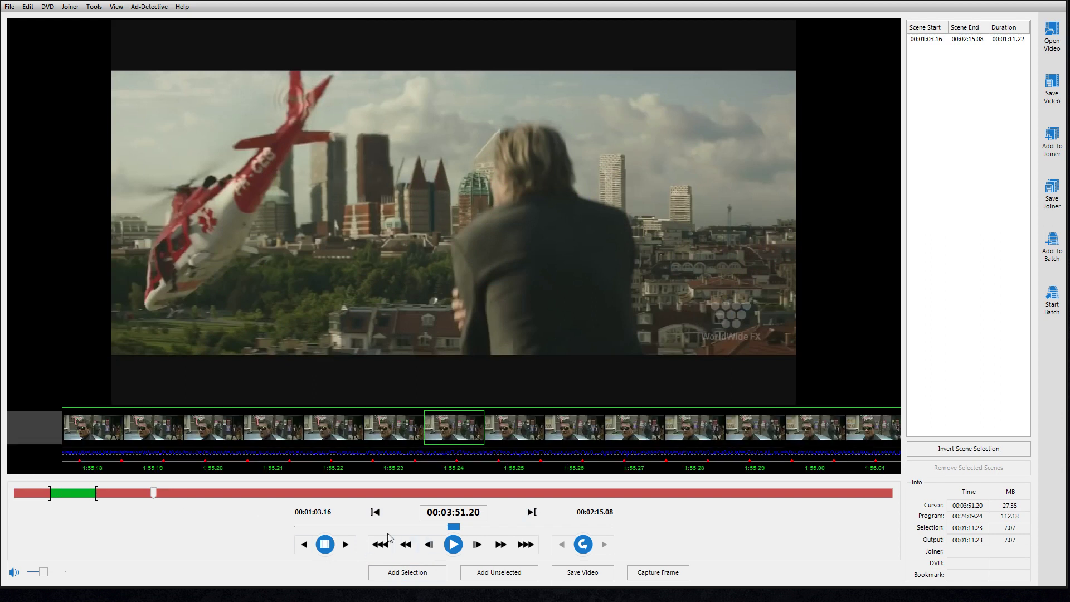
left_click(375, 512)
left_click_drag(154, 493, 353, 494)
left_click(531, 512)
left_click(407, 573)
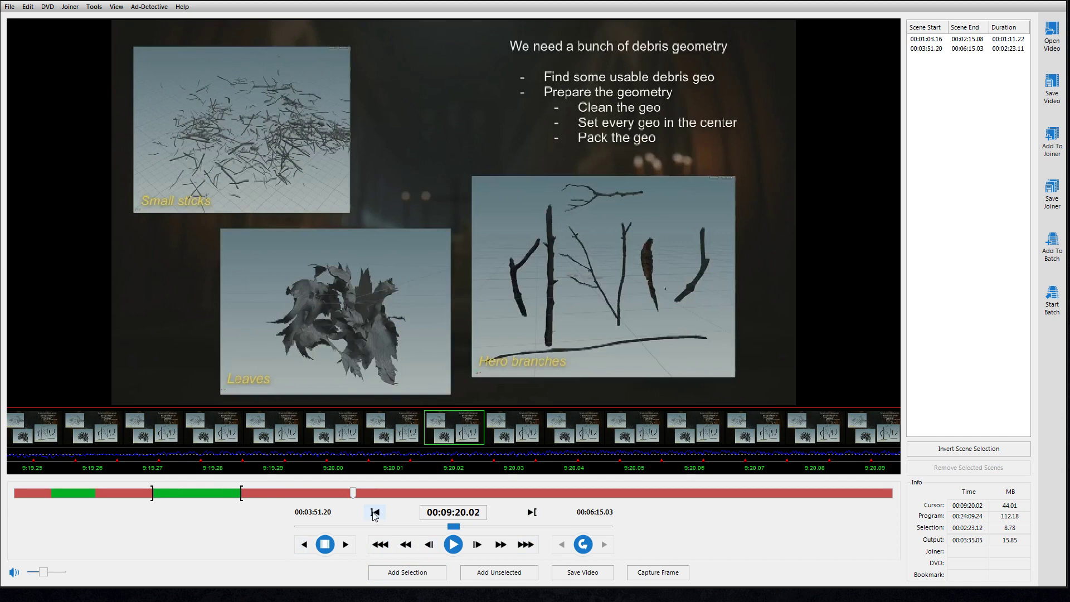
Add a scene from 00:09:20.02 to 00:17:38.18 and another from 00:20:25.08 to the video's end at 00:24:09.23
left_click(374, 512)
left_click_drag(354, 494, 655, 495)
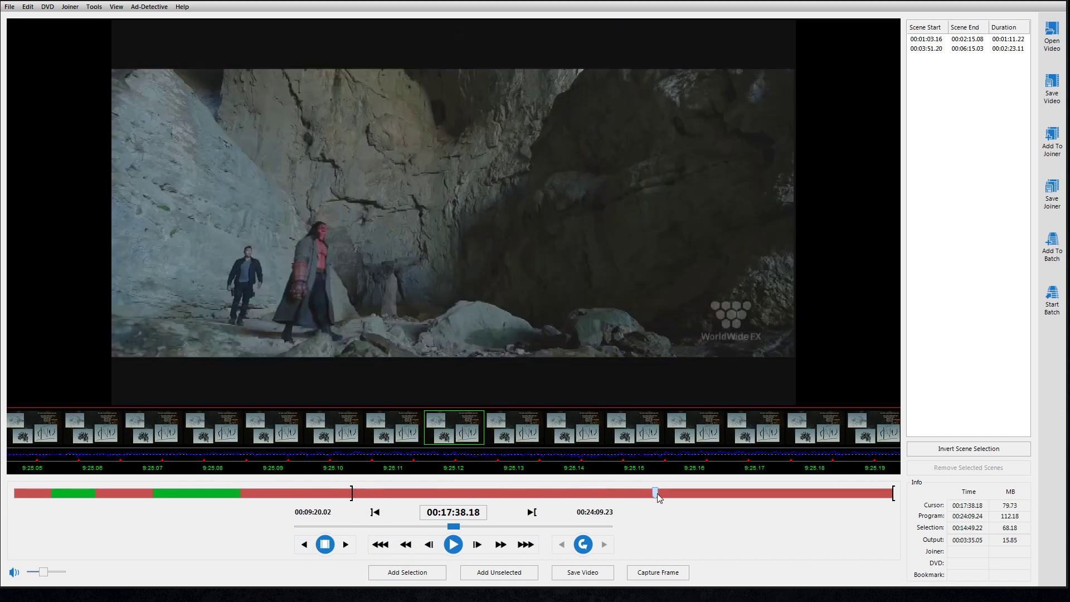
left_click(531, 511)
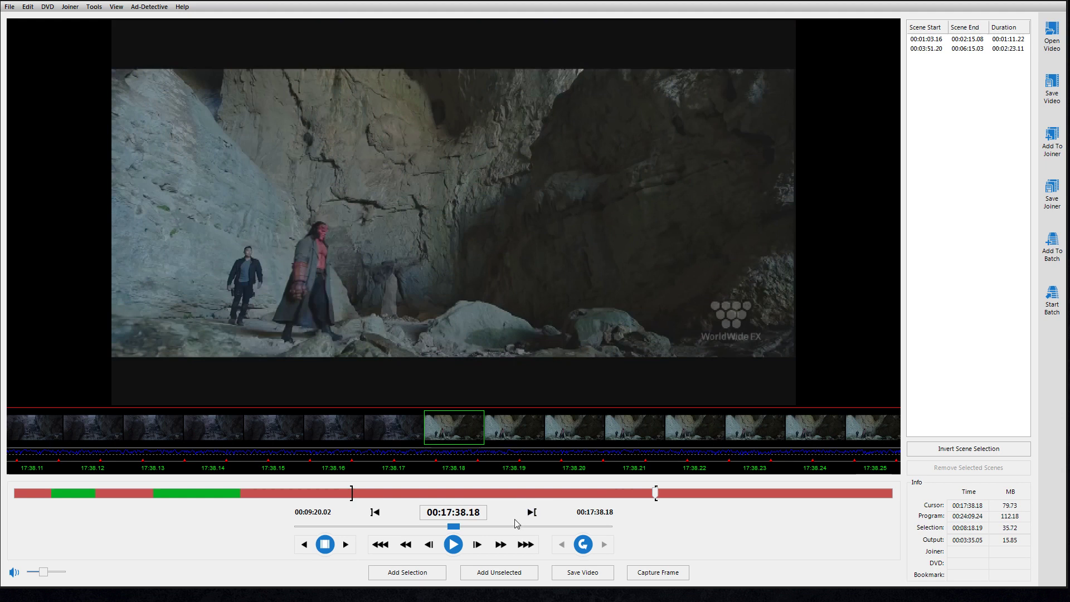
left_click(407, 572)
left_click_drag(654, 496, 755, 494)
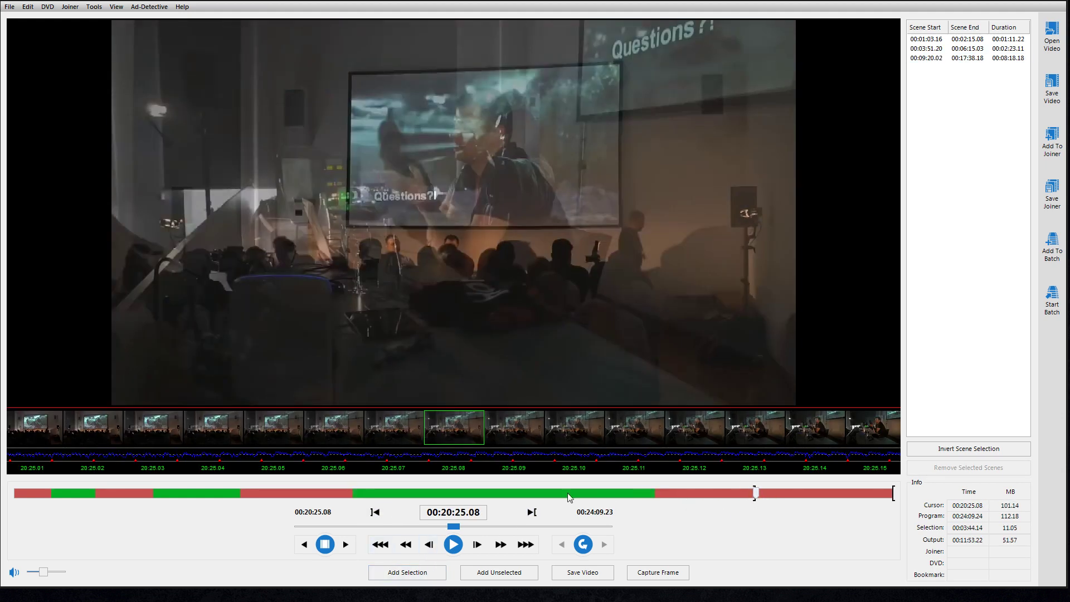
left_click(407, 572)
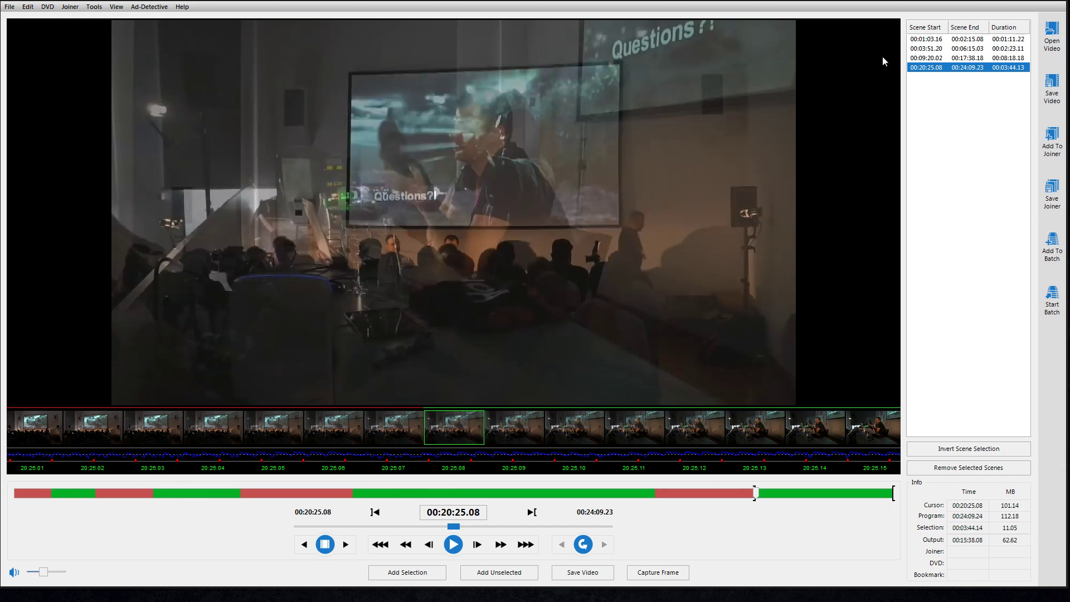
Review the first two scenes in the list and replace the last scene with a range from 00:21:13.08 to 00:24:09.23
left_click(937, 40)
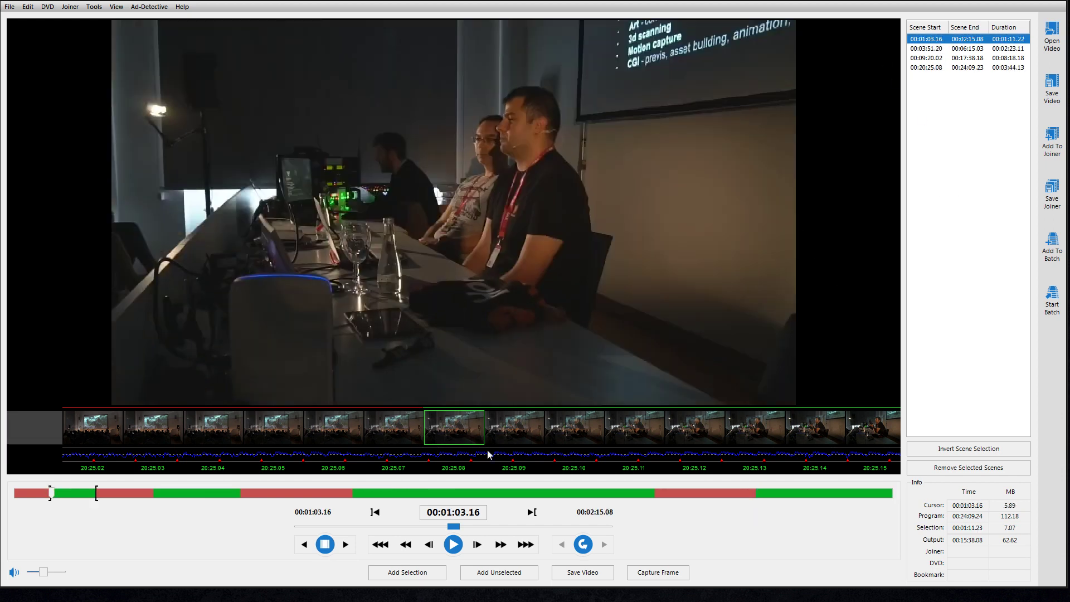
left_click(936, 50)
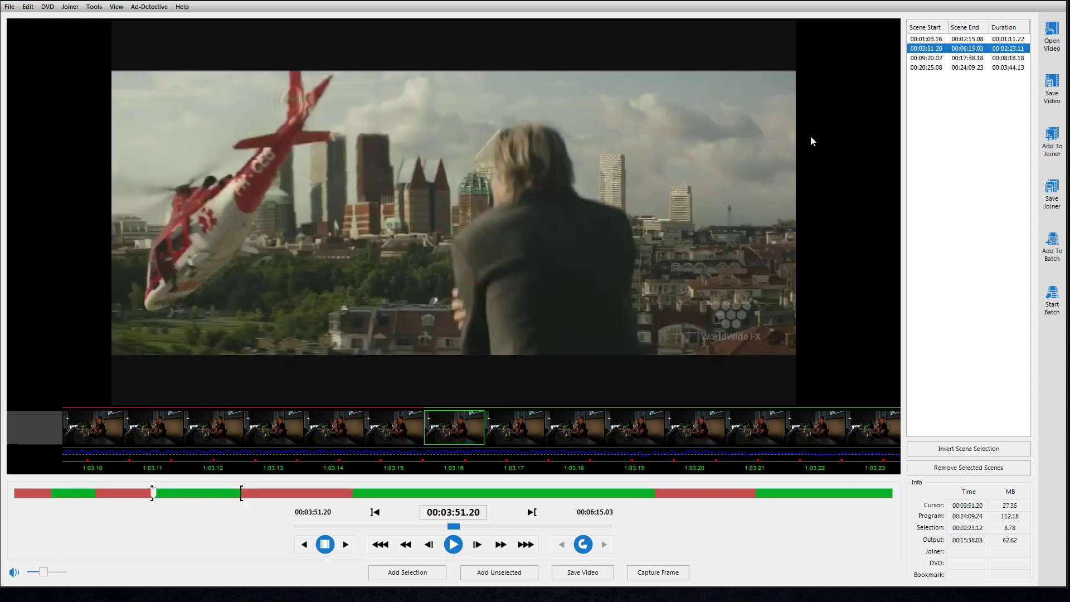
left_click(960, 67)
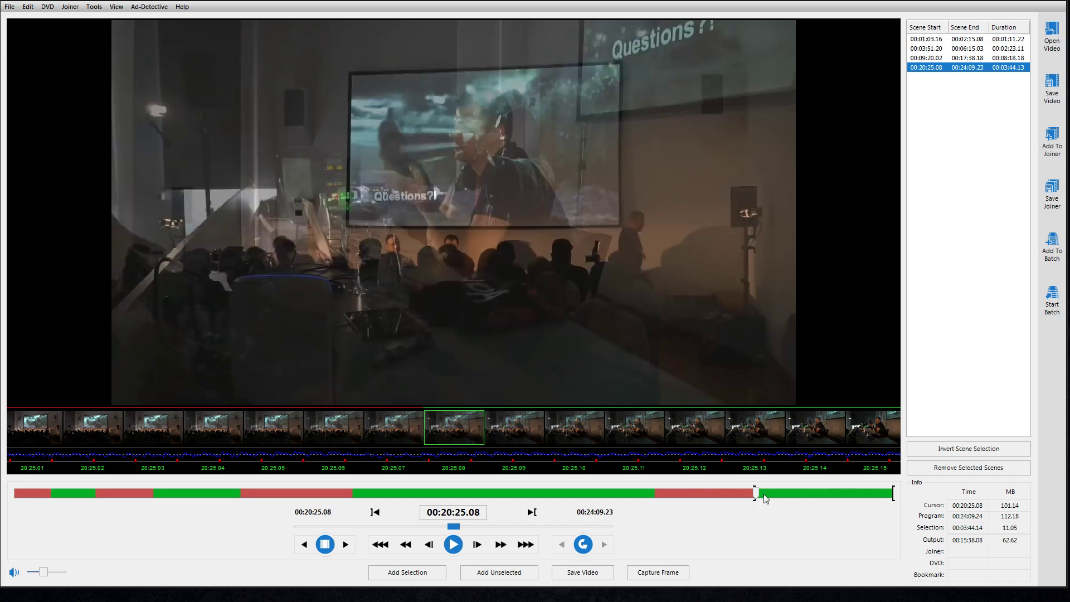
left_click_drag(758, 494, 784, 492)
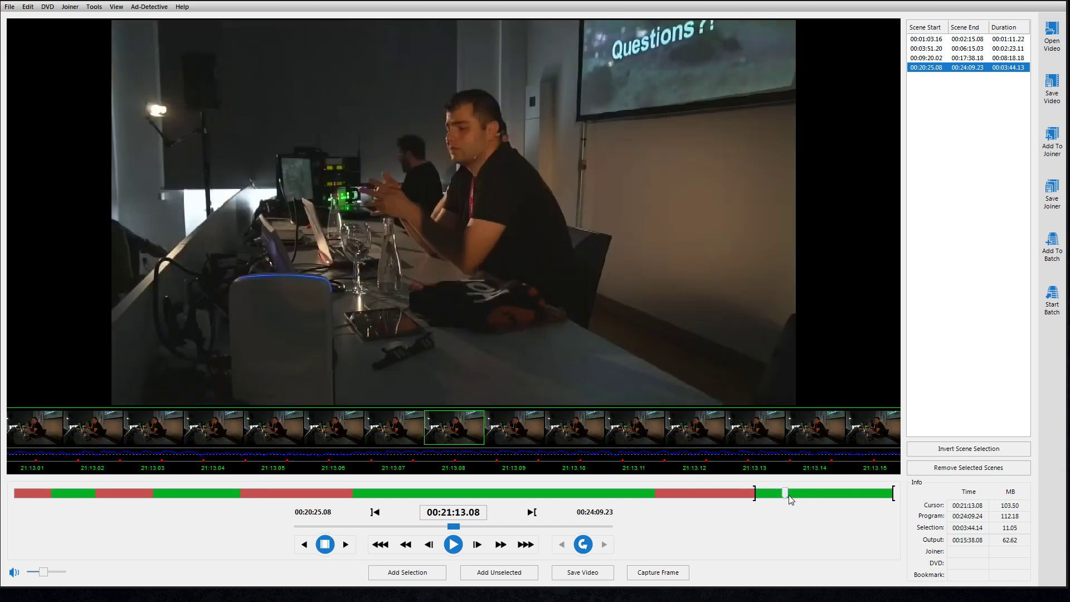
left_click(376, 517)
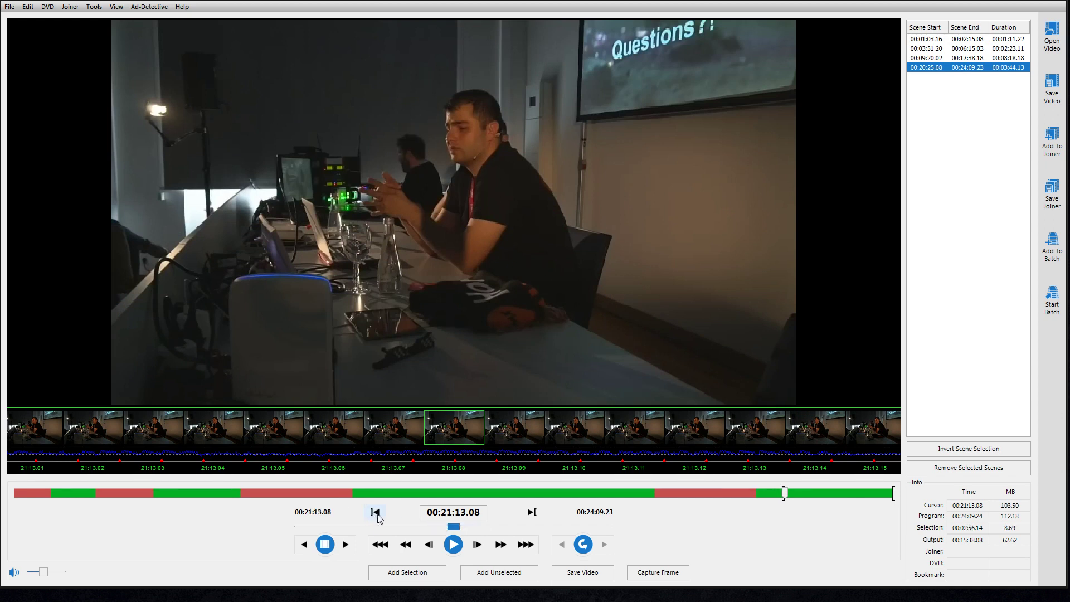
left_click(411, 573)
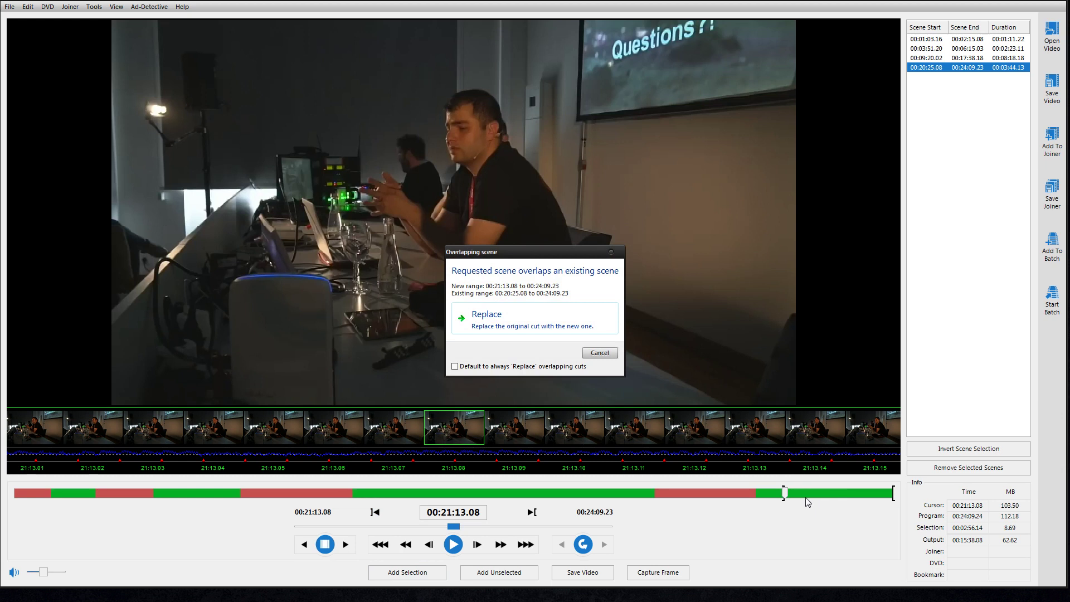
left_click(490, 325)
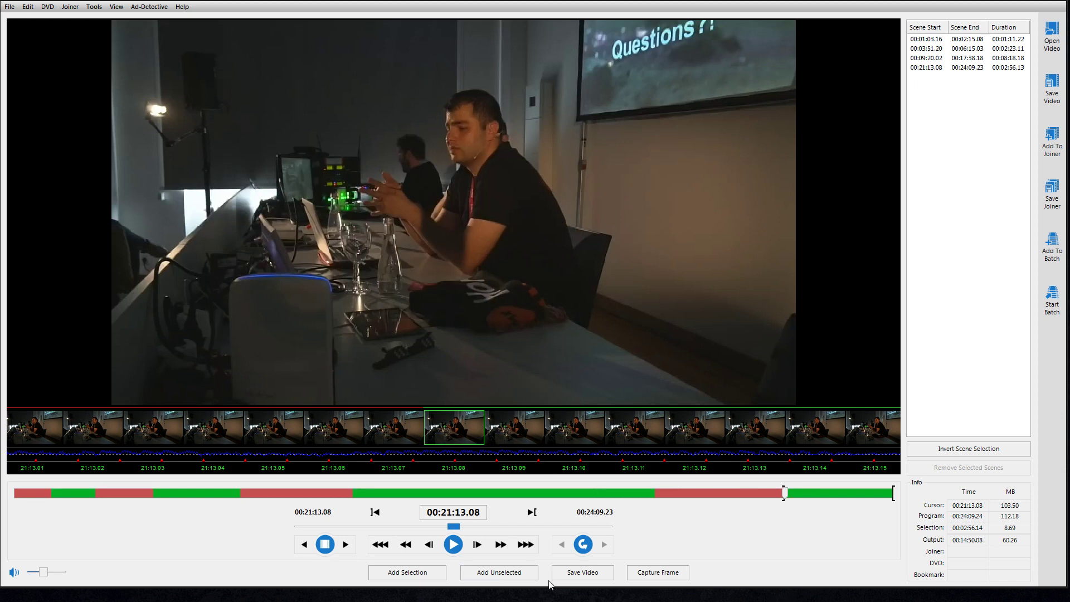
Save the selected scenes to drive D as an H.264 MP4 named "Hellboy- Mc" and close the output report
left_click(589, 577)
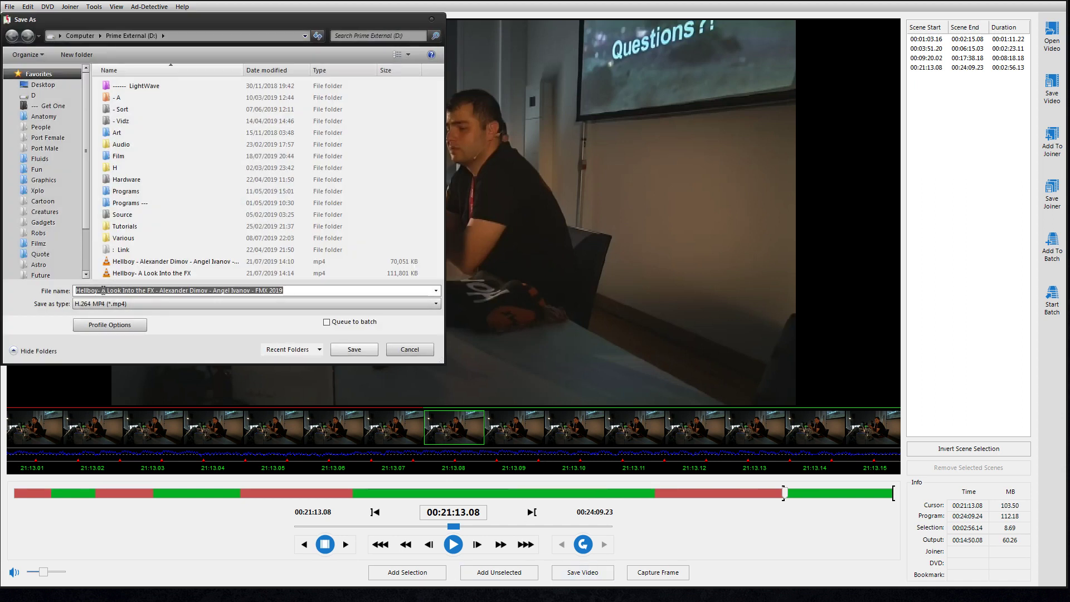
left_click_drag(102, 290, 307, 300)
type("Mc")
key("Tab")
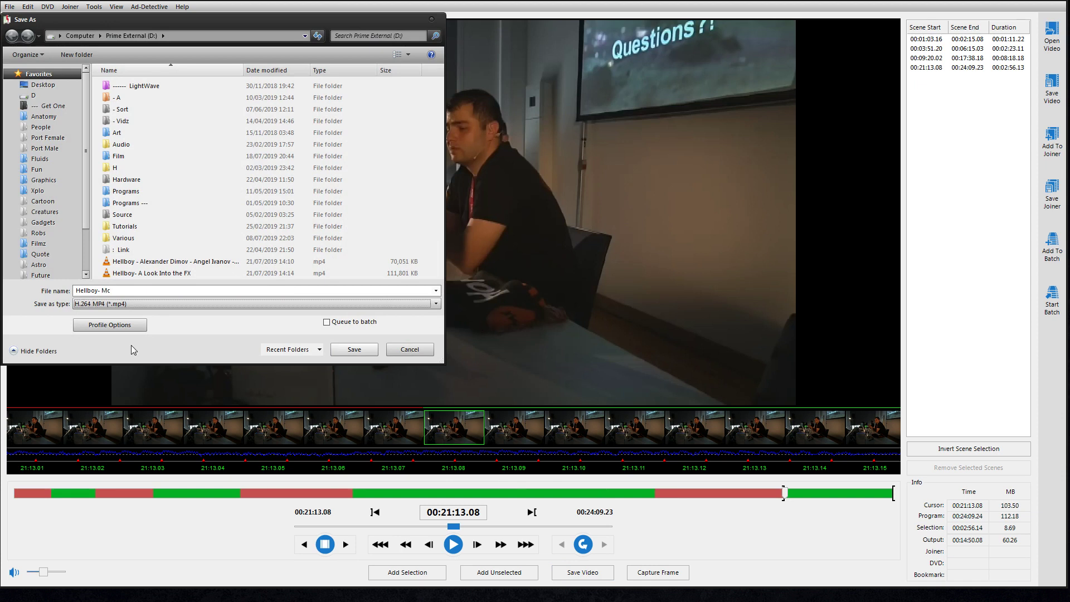
left_click(354, 350)
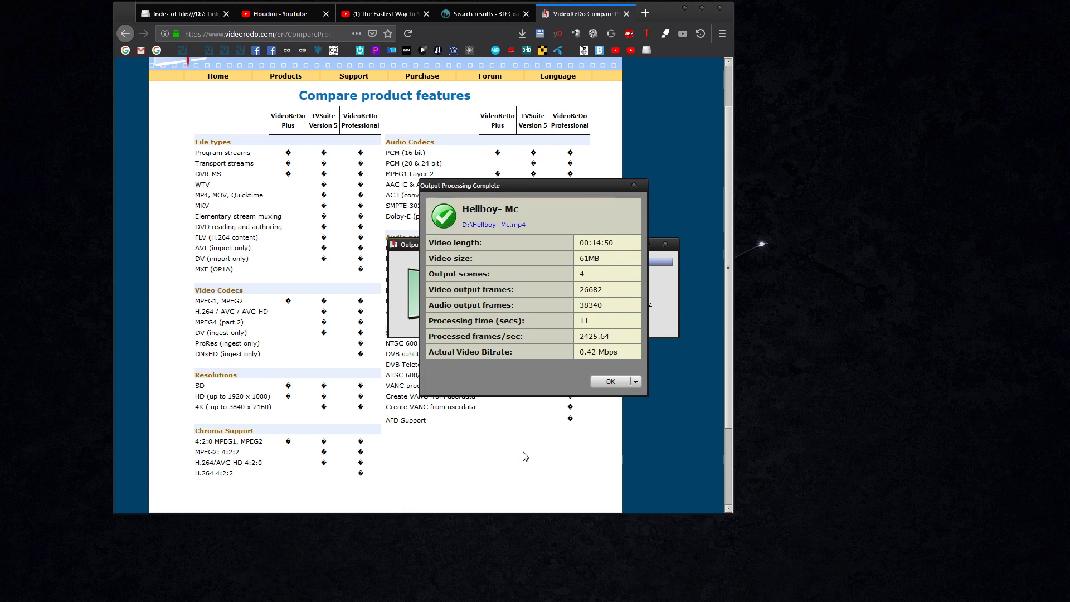
left_click(607, 381)
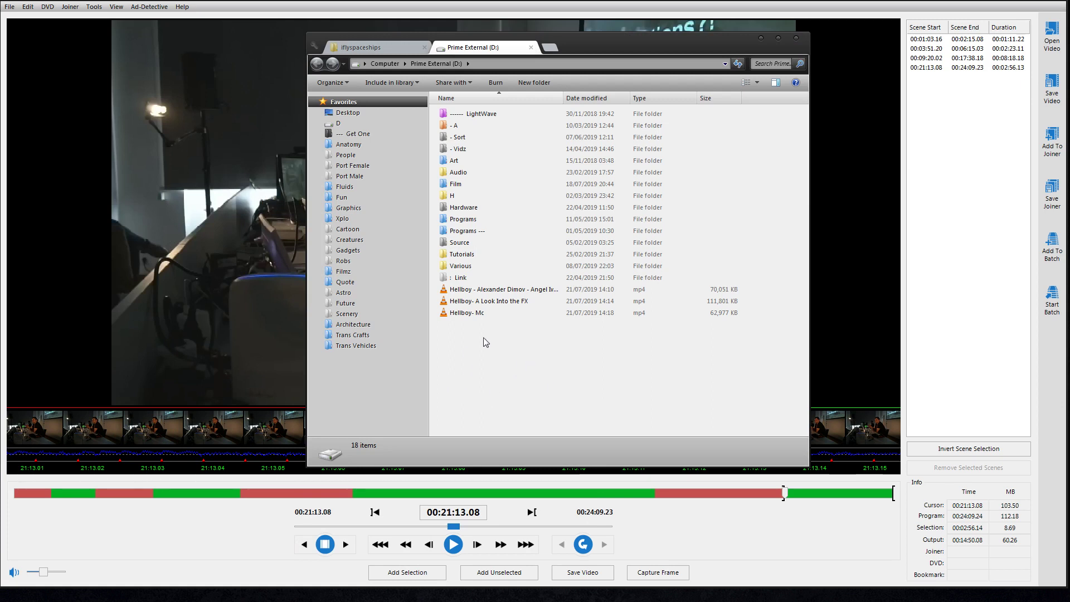
Delete the older 70,051 KB Hellboy MP4 from drive D in the file explorer
left_click(507, 289)
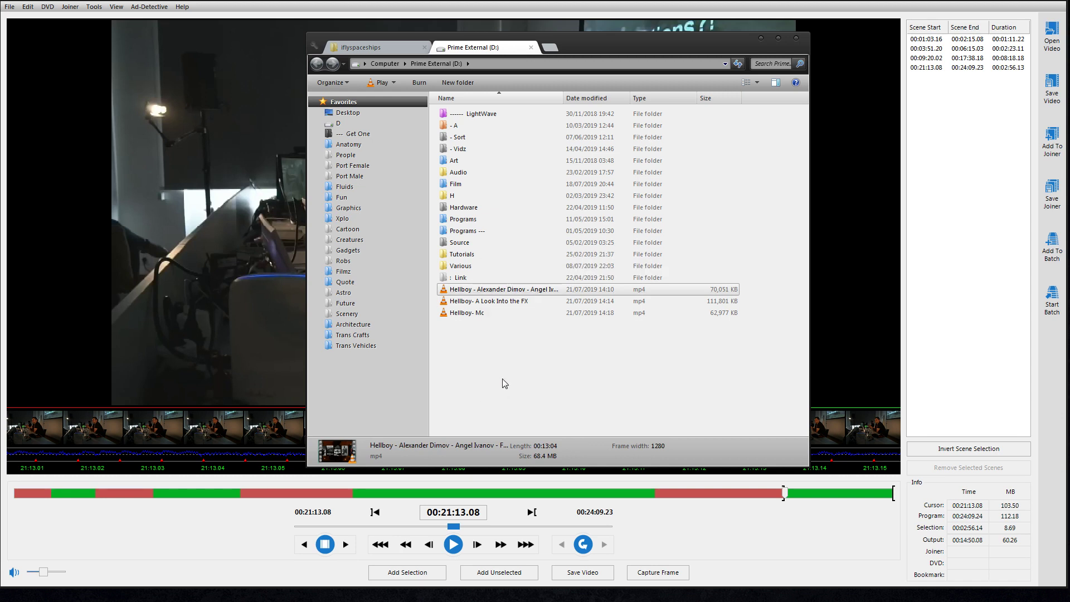
key("Delete")
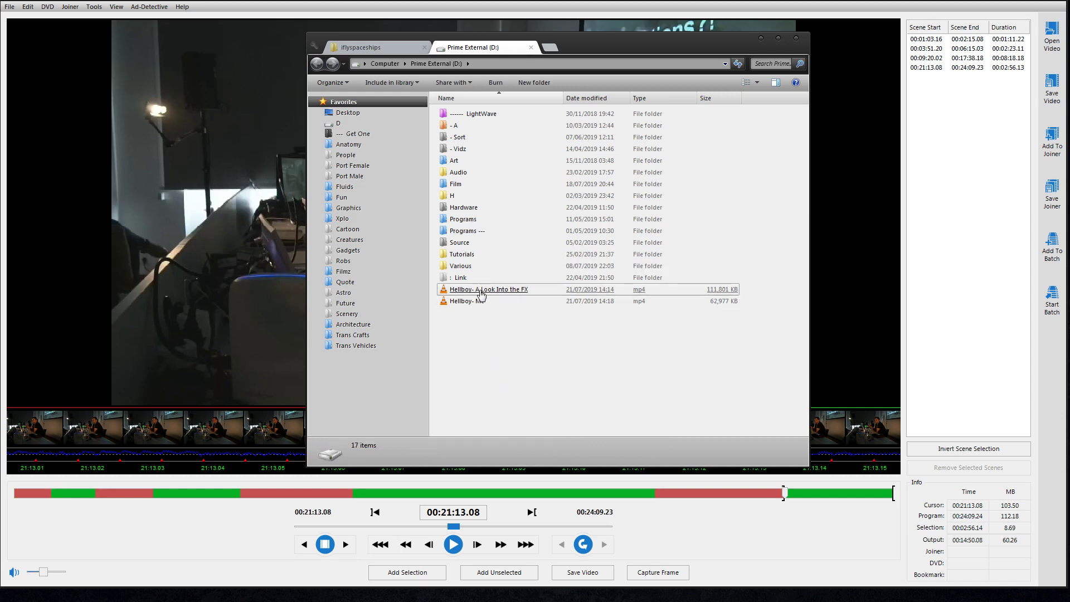
Play "Hellboy- A Look Into the FX" in VLC, check its middle and ending, and close the player
left_click(483, 294)
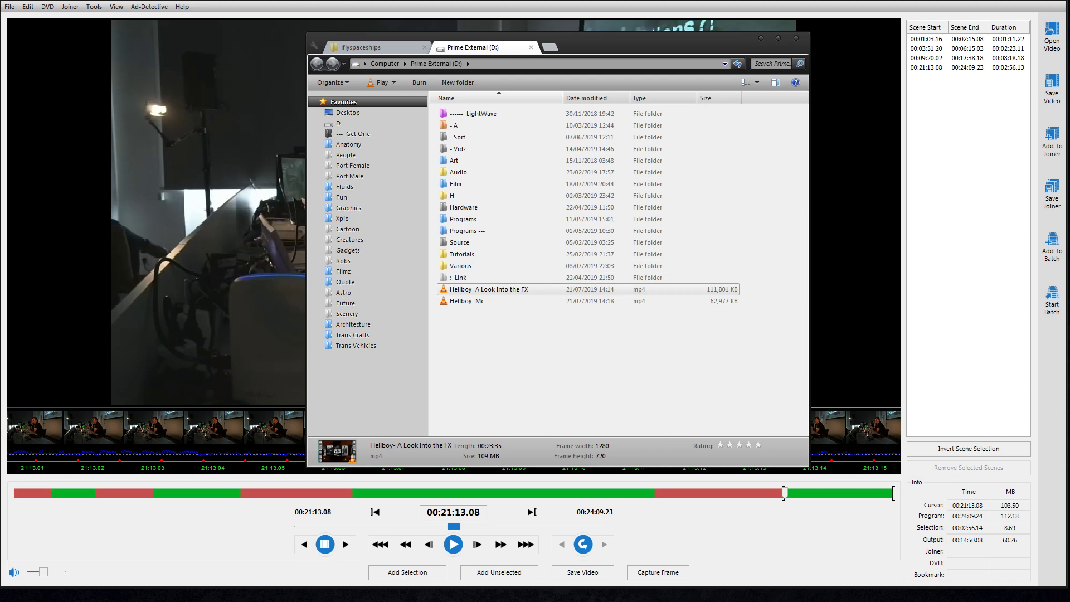
key("Return")
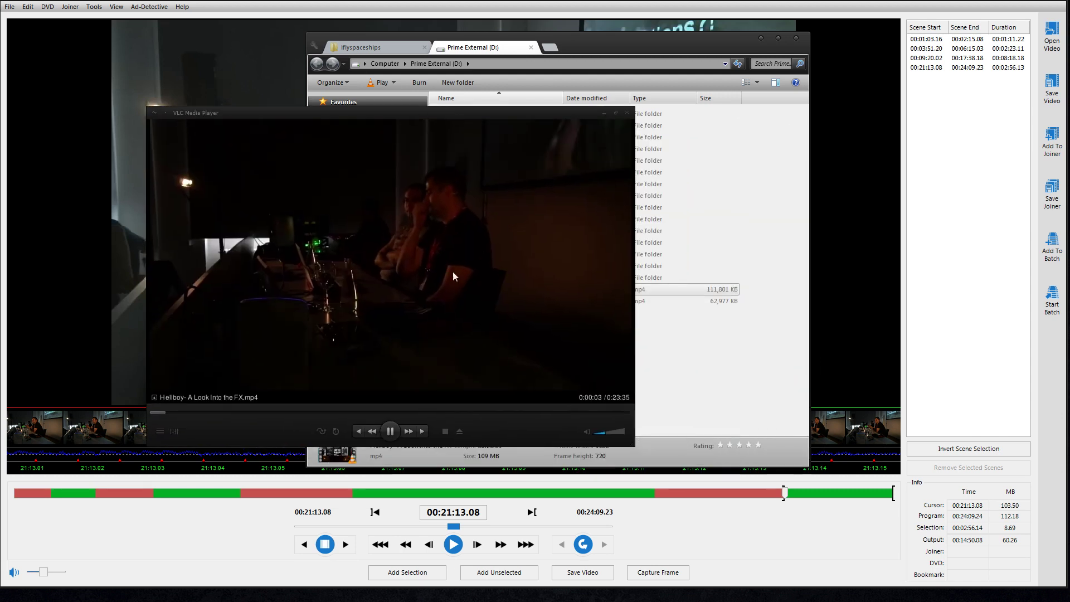
left_click(446, 413)
left_click(611, 413)
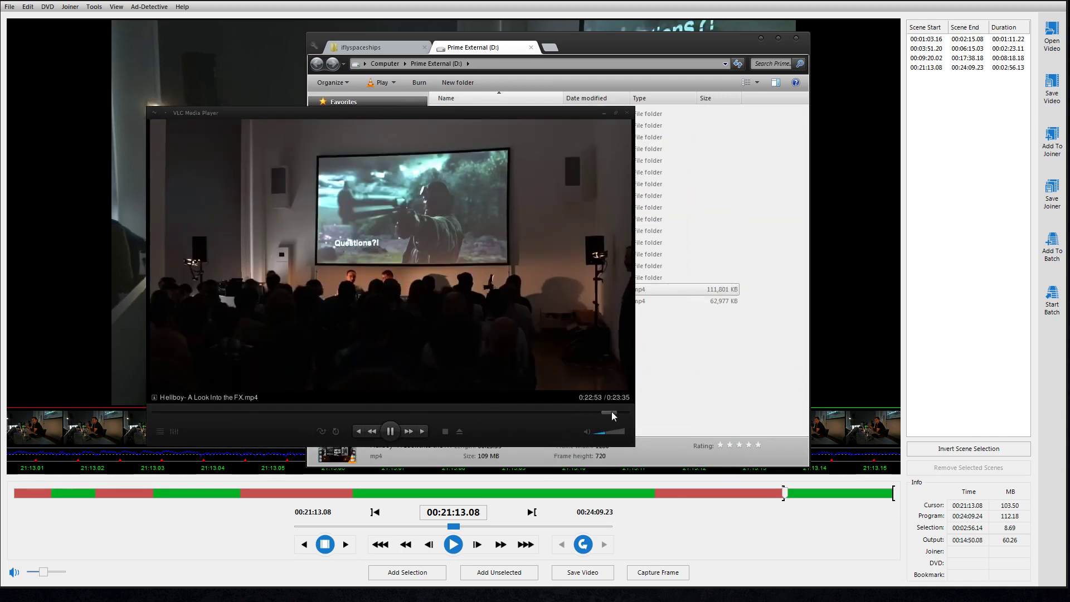
left_click(626, 113)
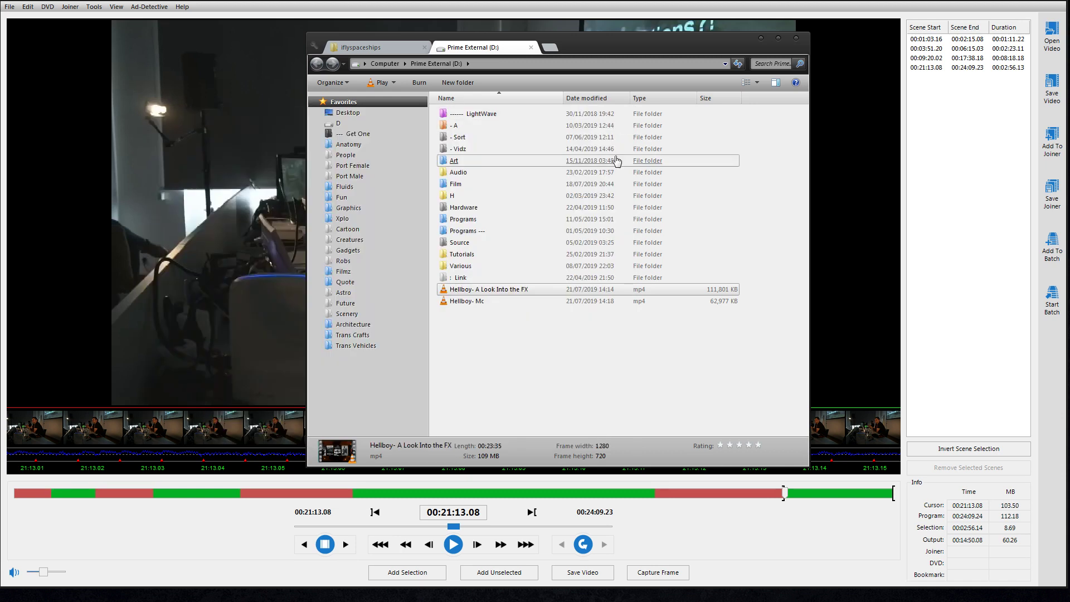
Play "Hellboy- Mc" in VLC, check its middle and ending, and return to the video editor
double_click(483, 303)
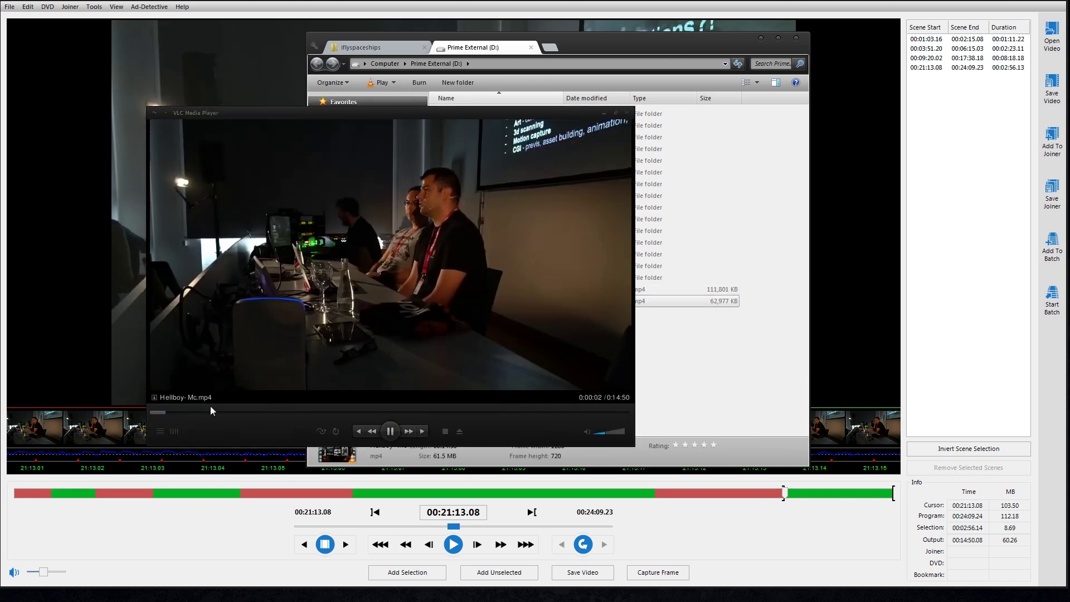
left_click_drag(211, 411, 343, 418)
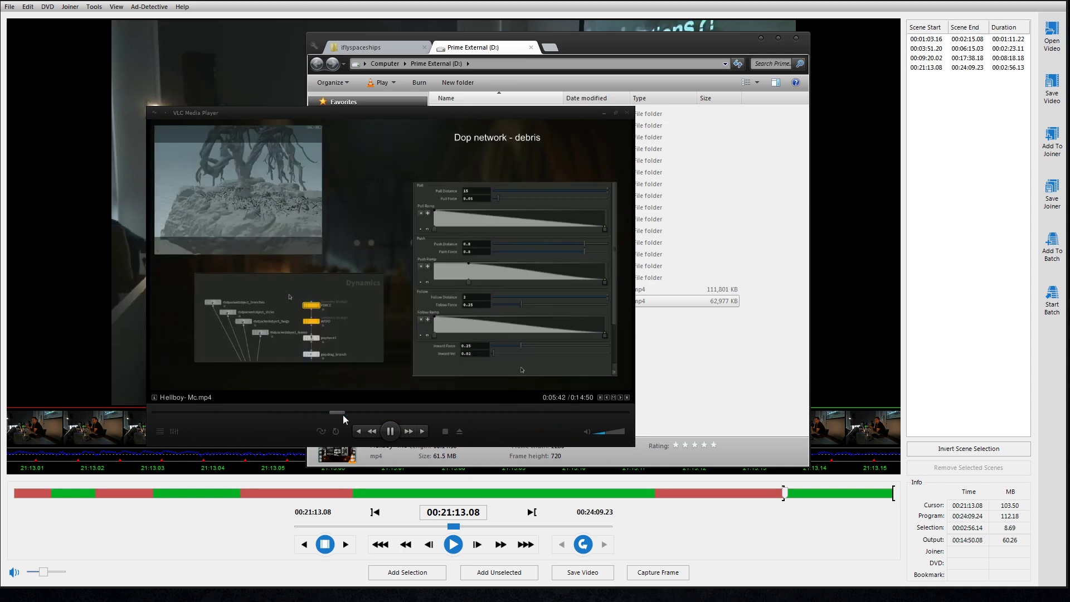
left_click(503, 412)
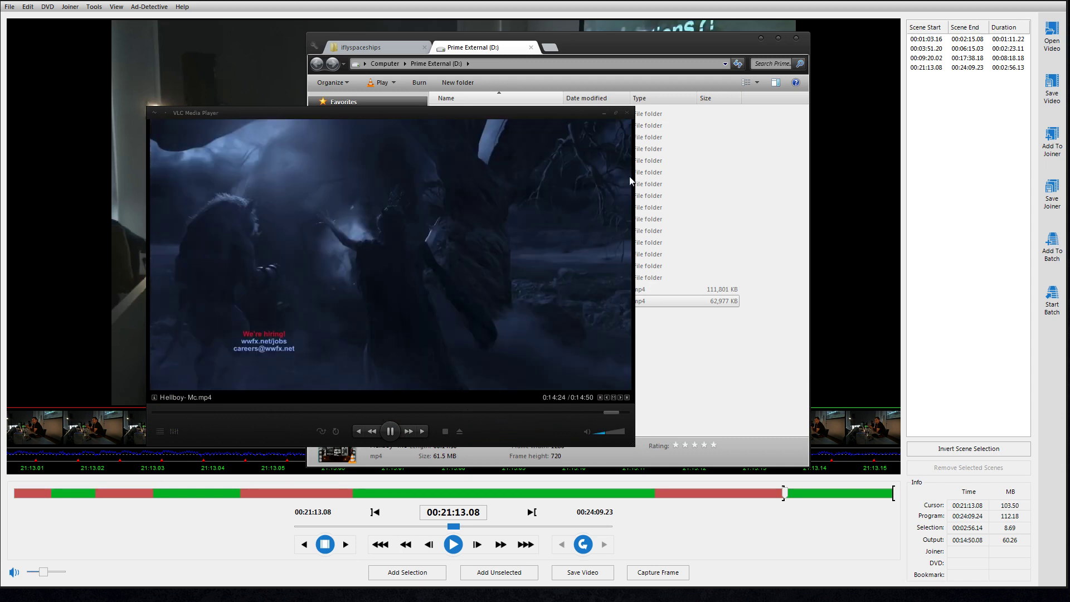
left_click(627, 113)
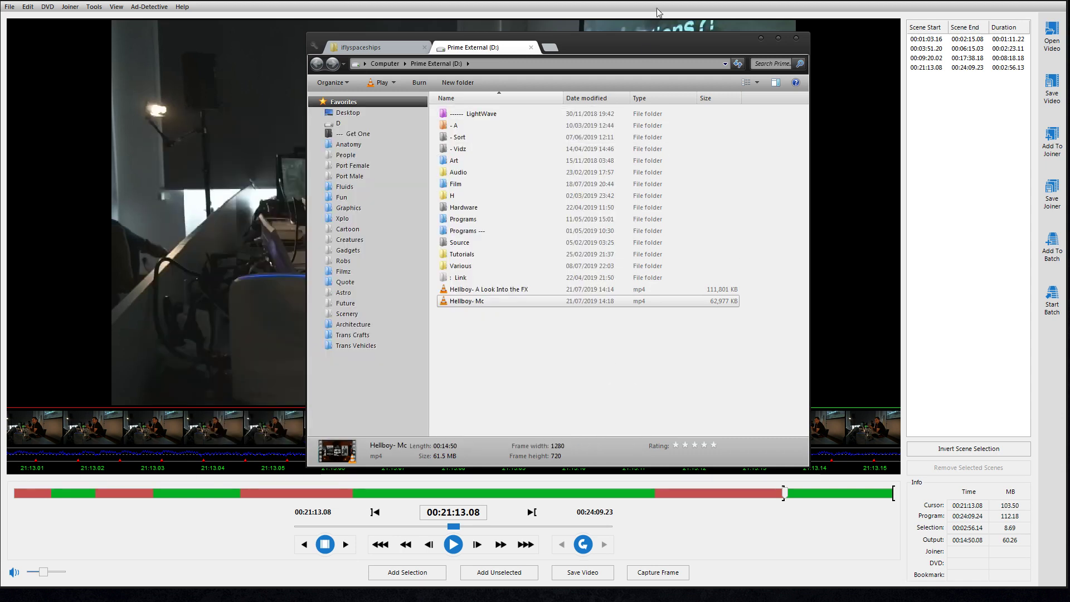
key("alt+F4")
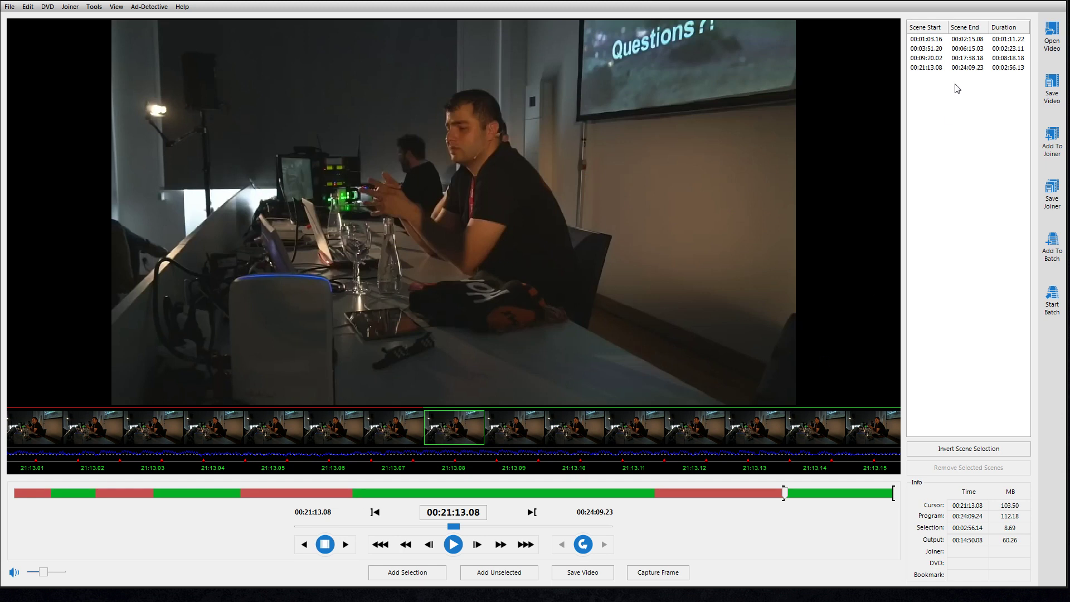
View the scene starting at 00:09:20.02 and switch to the VideoReDo feature comparison in the browser
left_click(936, 58)
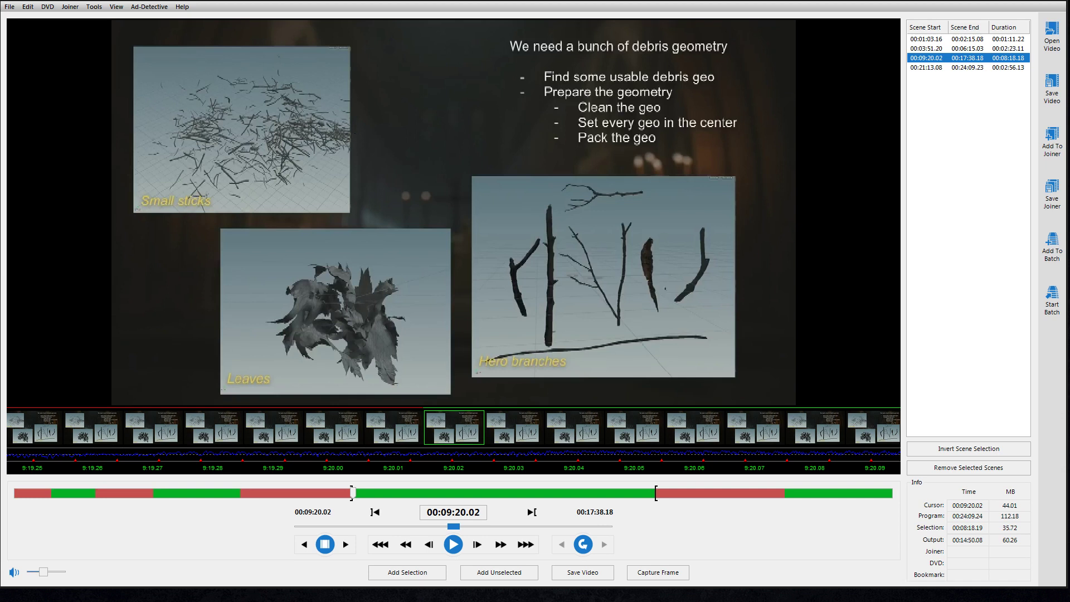
key("alt+Tab")
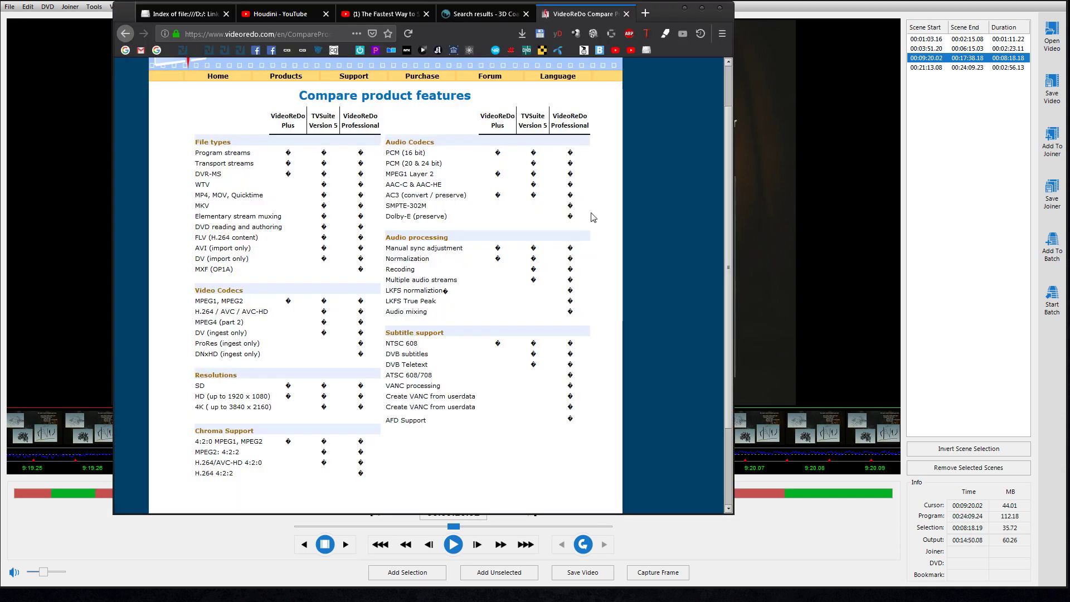
Highlight TVSuite Version 5 in the feature comparison, open the VideoReDo purchase page, and examine the price for buying TVSuite Version 5
left_click_drag(314, 118, 332, 126)
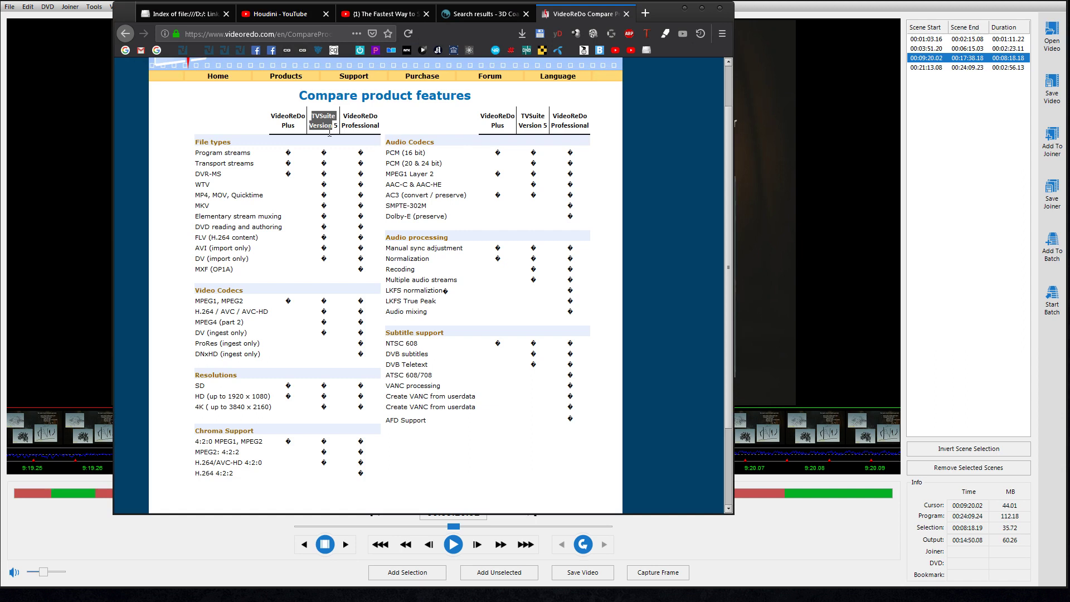
left_click(421, 76)
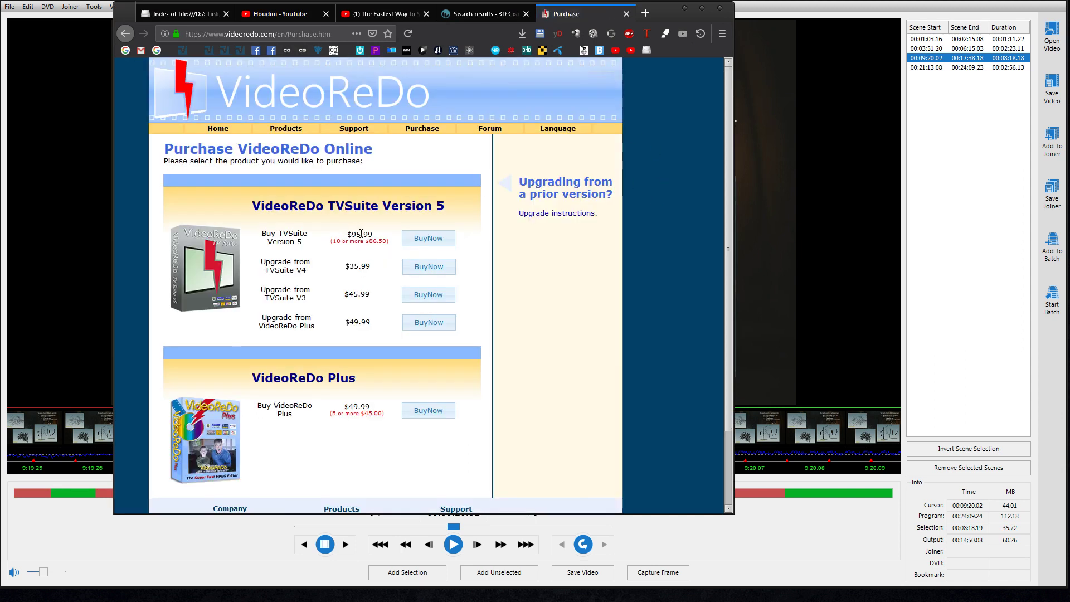
left_click_drag(359, 233, 331, 237)
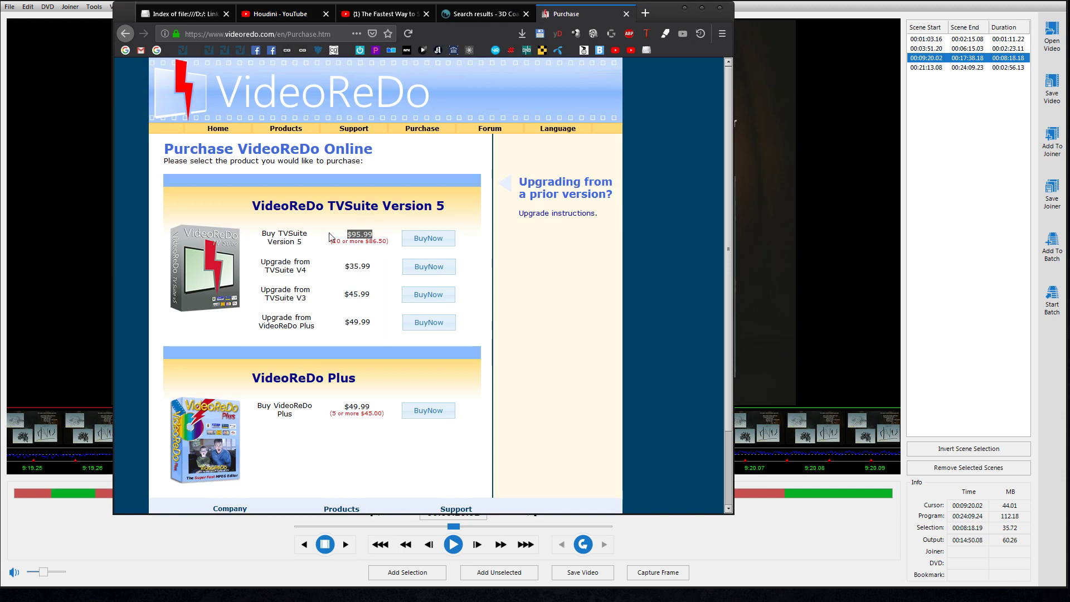
left_click(560, 285)
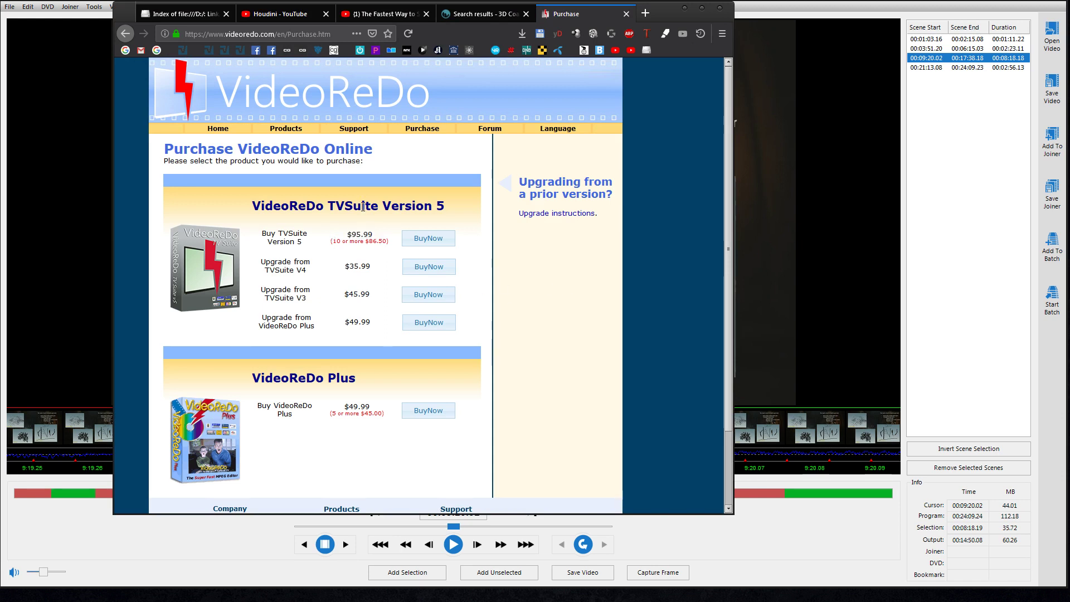
Switch back to the VideoReDo editor, check the installed edition and version in its About information, and close it
left_click(463, 2)
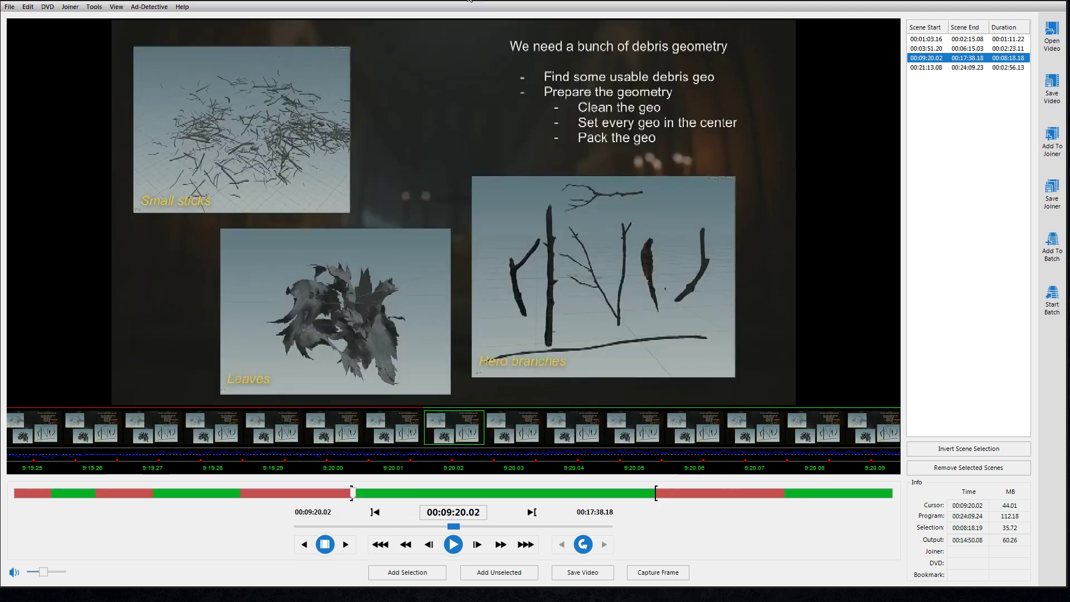
left_click(183, 7)
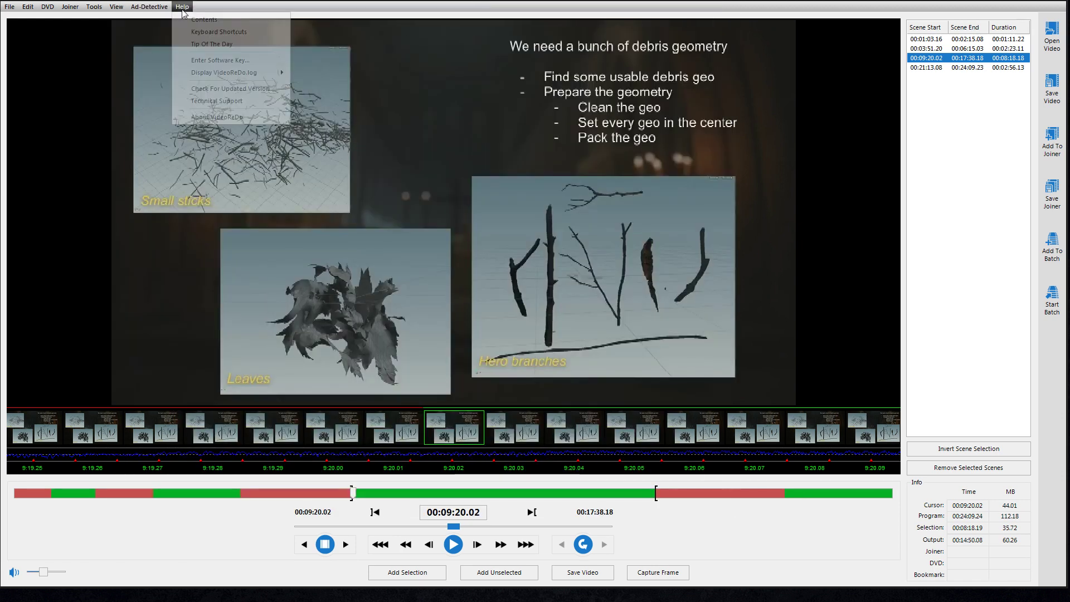
left_click(231, 117)
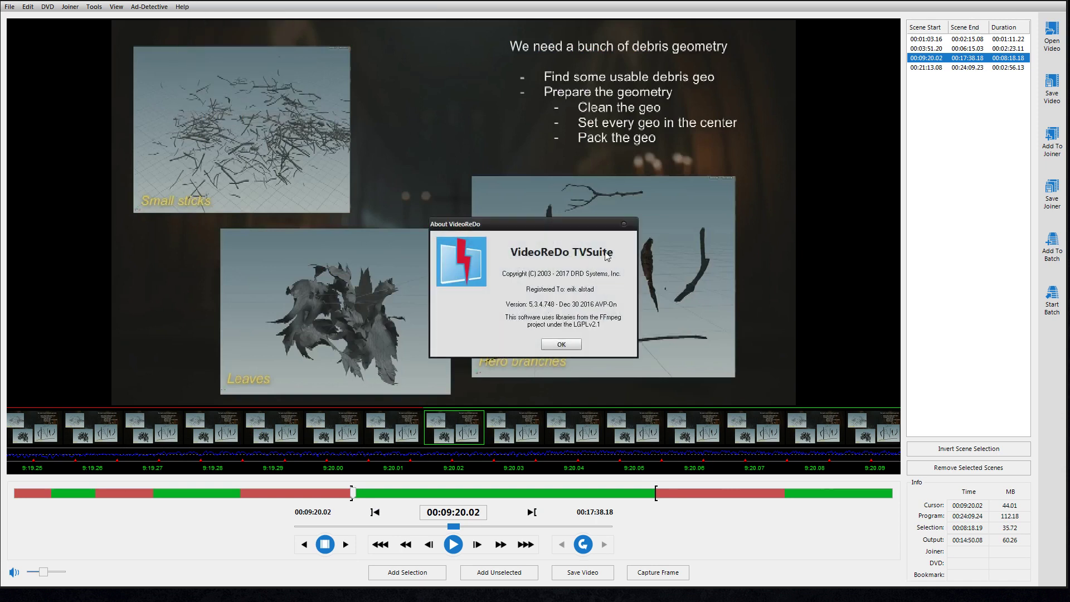
left_click(624, 224)
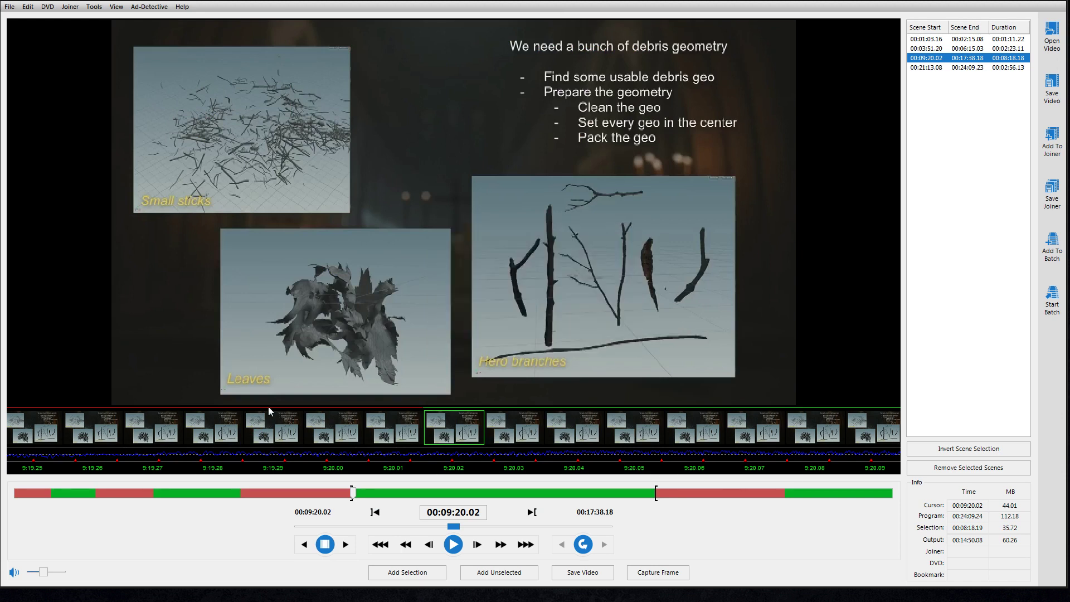